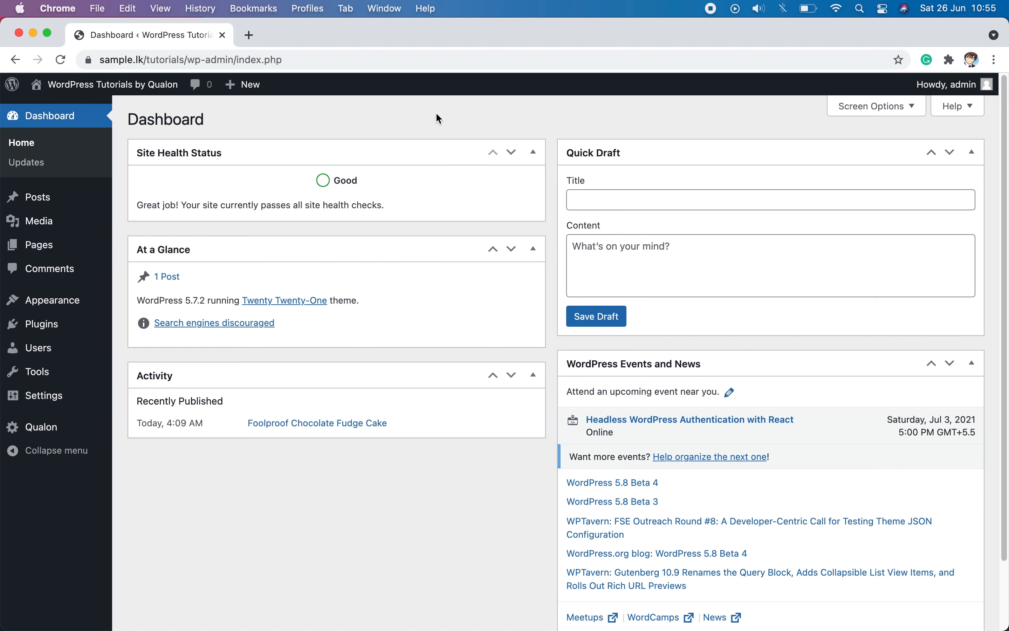
# Step: Open fonts.google.com in a new browser tab and browse the available font families
pyautogui.click(252, 34)
pyautogui.write('font')
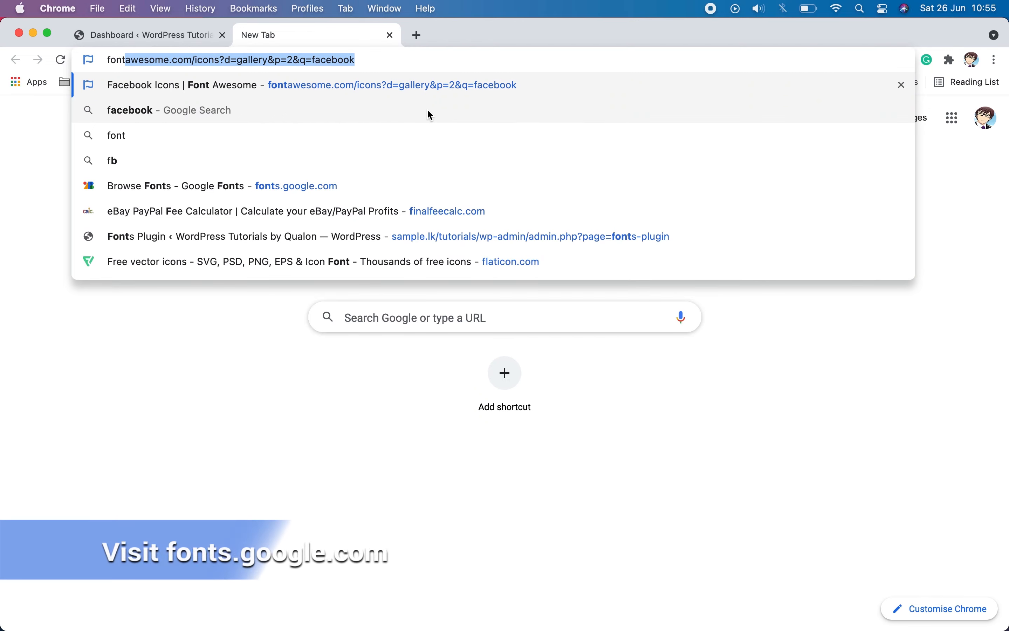
pyautogui.write('s.google.com')
pyautogui.press('Right')
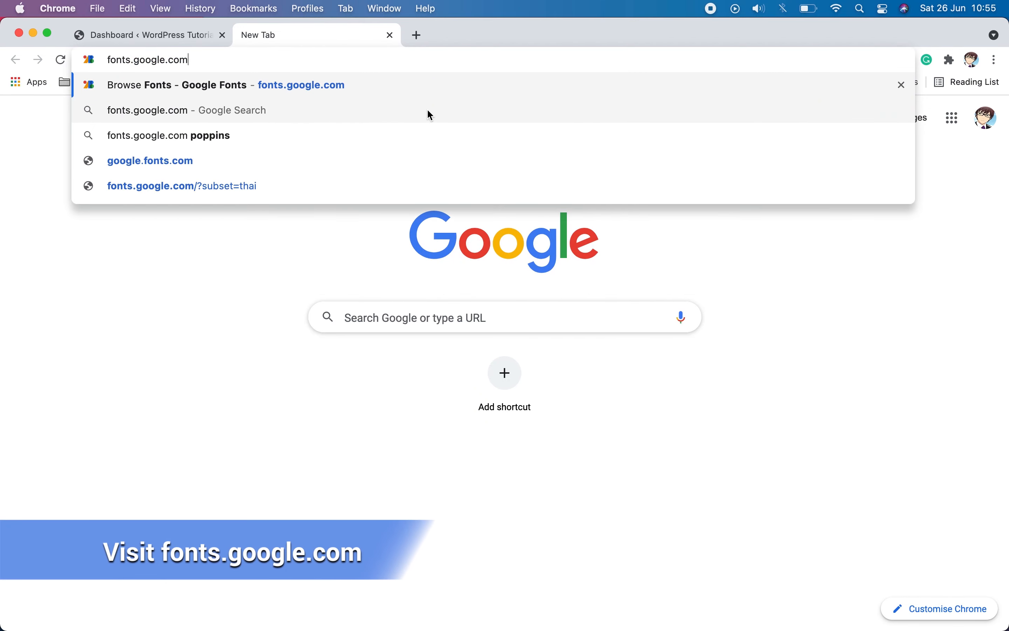
pyautogui.press('Return')
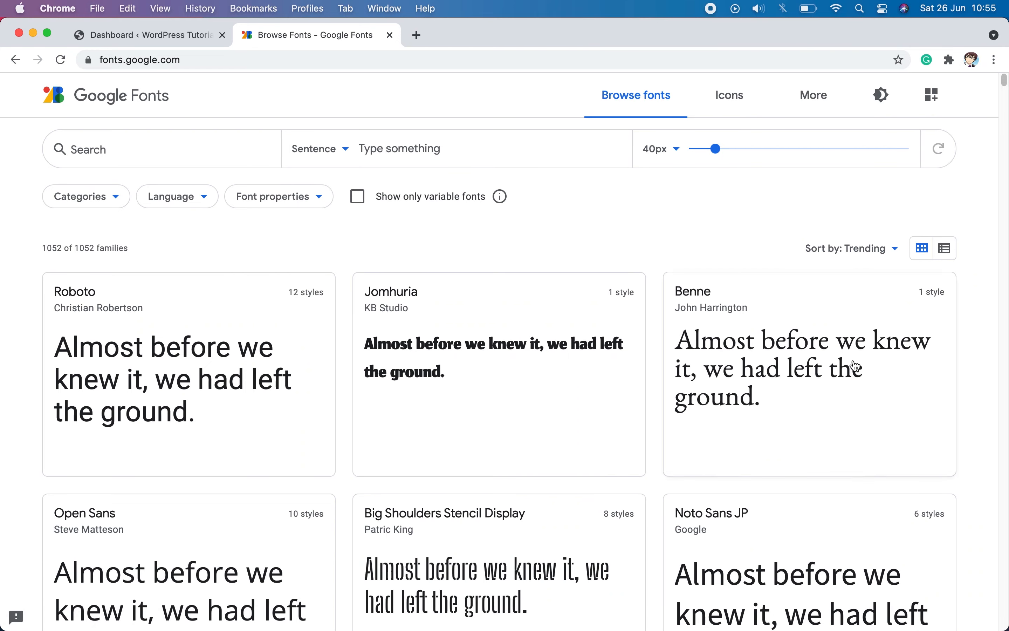
pyautogui.scroll(-6, 647, 401)
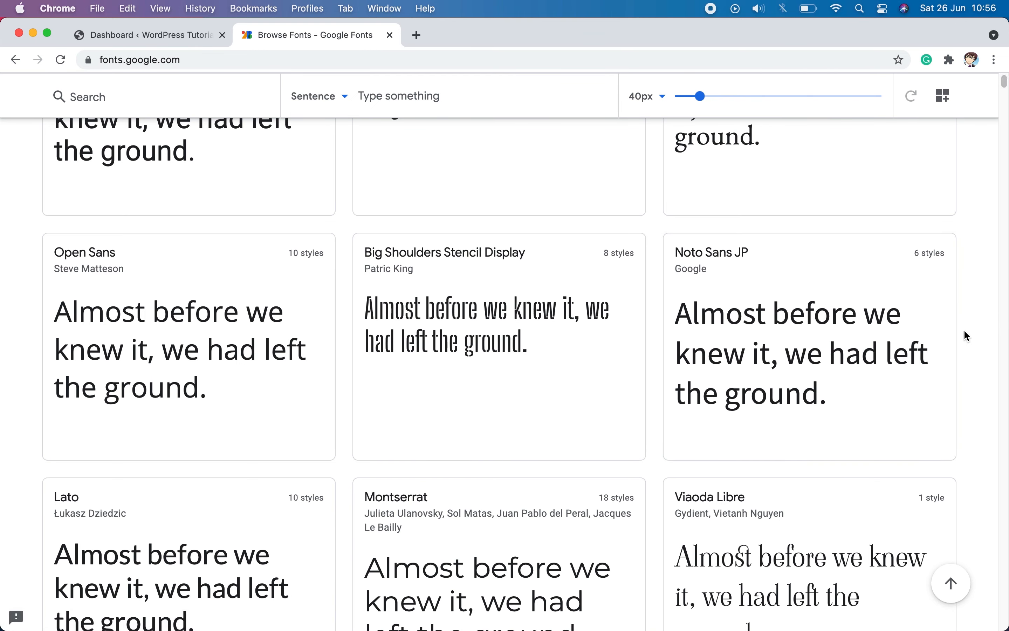
pyautogui.scroll(-5, 705, 335)
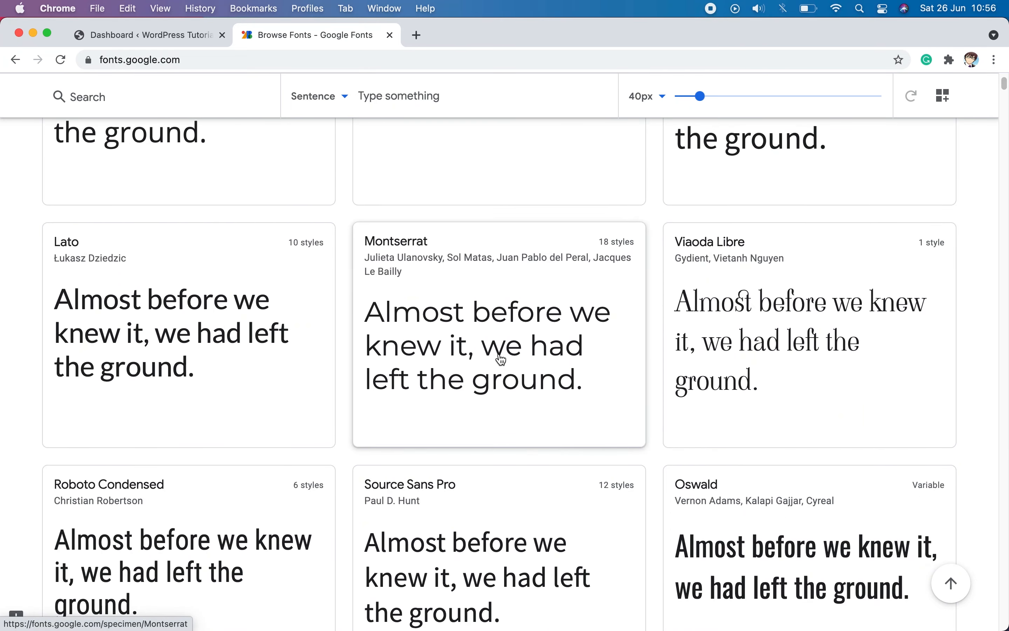
pyautogui.scroll(15, 500, 356)
# Step: Return to the WordPress dashboard and search for new plugins matching "google fonts"
pyautogui.click(156, 36)
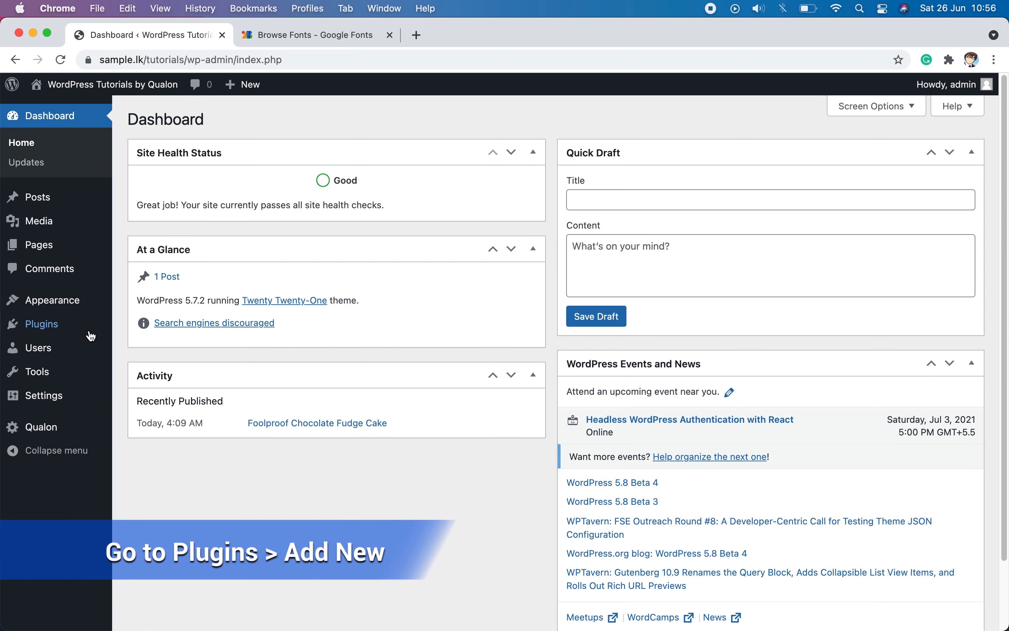
pyautogui.moveTo(66, 334)
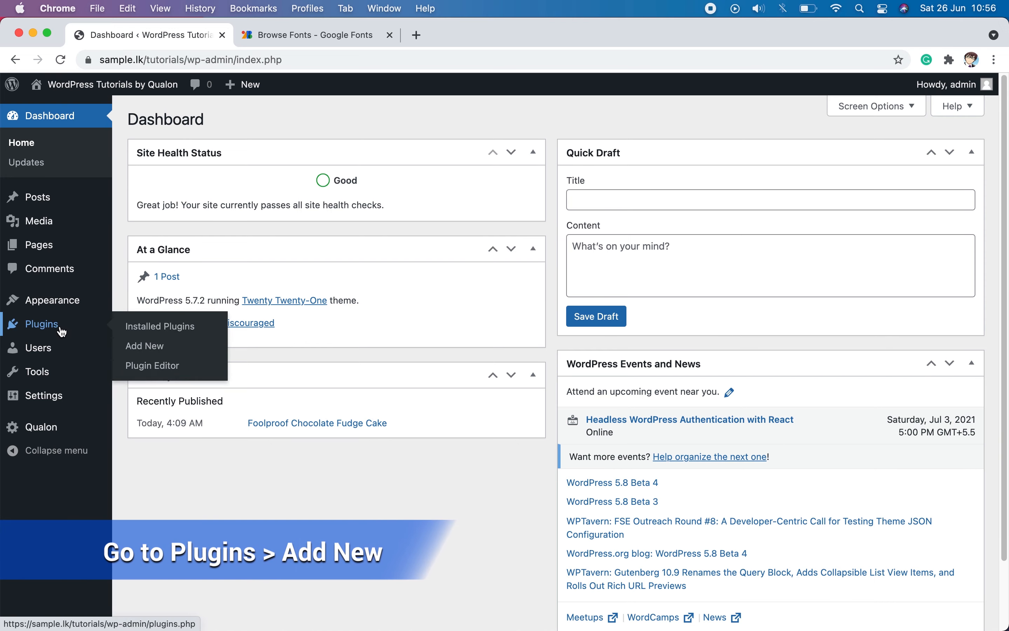
pyautogui.click(187, 349)
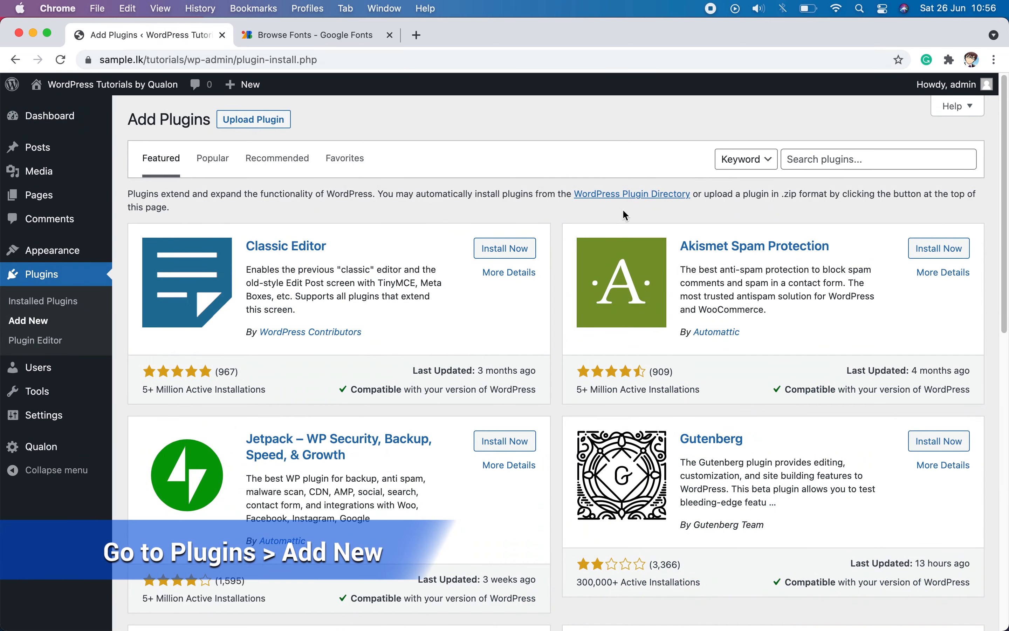
pyautogui.click(878, 160)
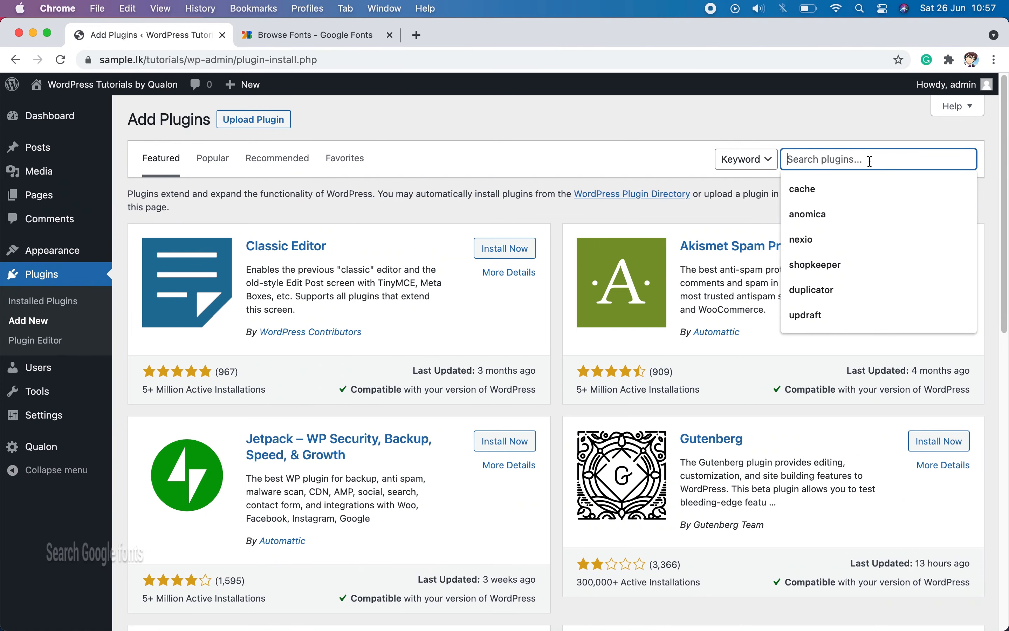
pyautogui.write('googe')
pyautogui.press('BackSpace')
pyautogui.write('le fonts')
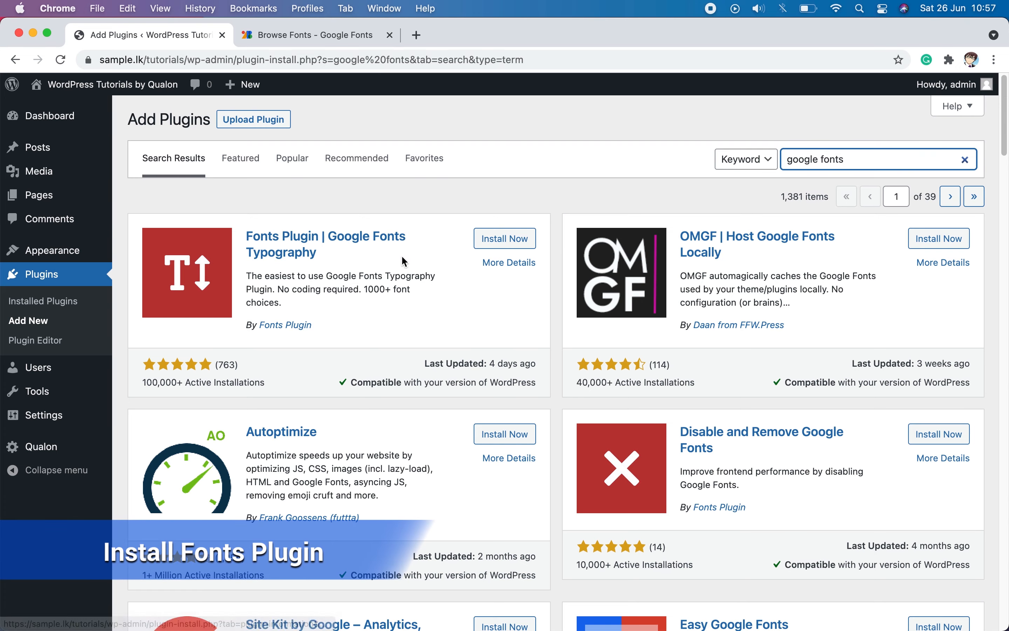
# Step: Install and activate the "Fonts Plugin | Google Fonts Typography" plugin
pyautogui.click(512, 239)
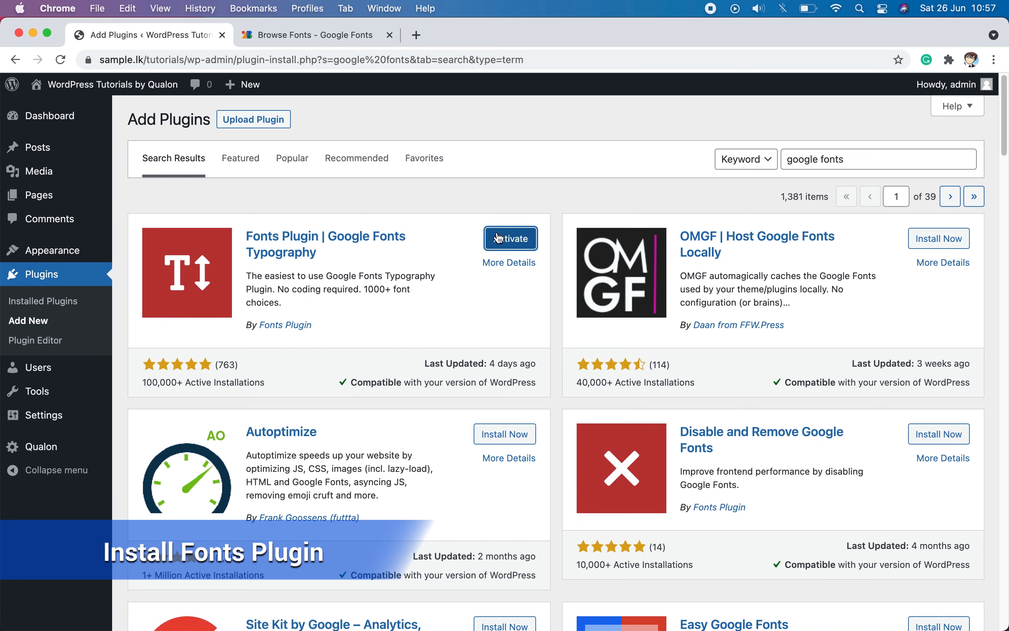
pyautogui.click(500, 242)
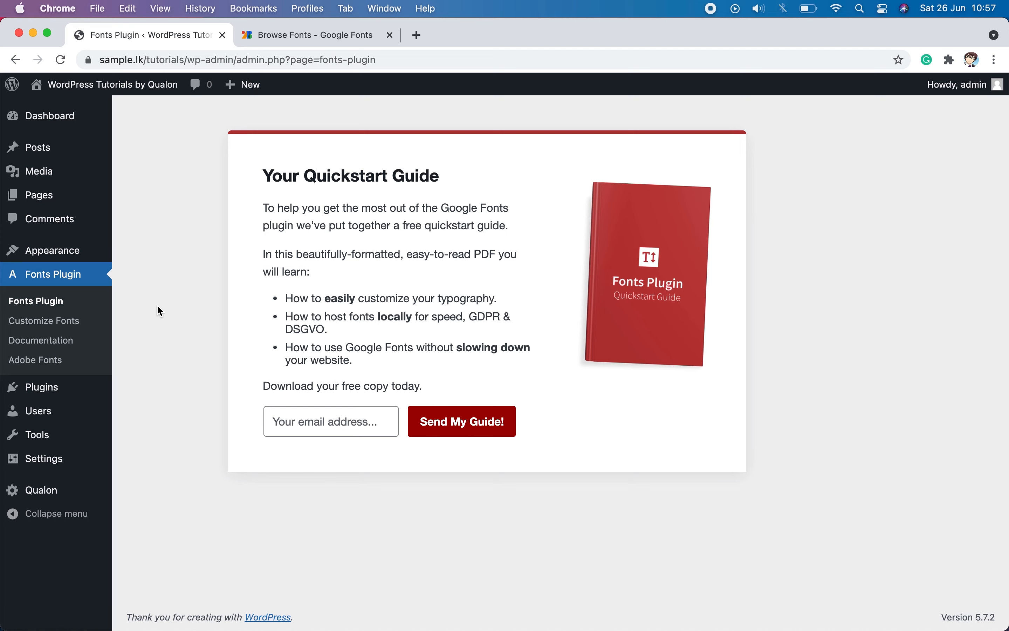
# Step: Open the Fonts Plugin's Basic Settings in the theme customizer
pyautogui.moveTo(66, 249)
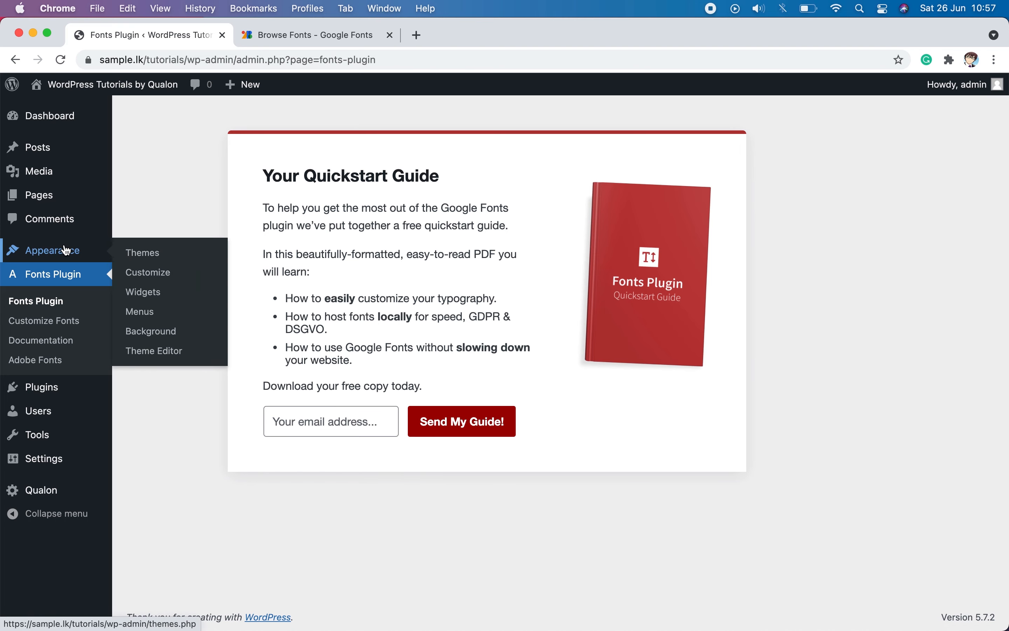
pyautogui.click(188, 278)
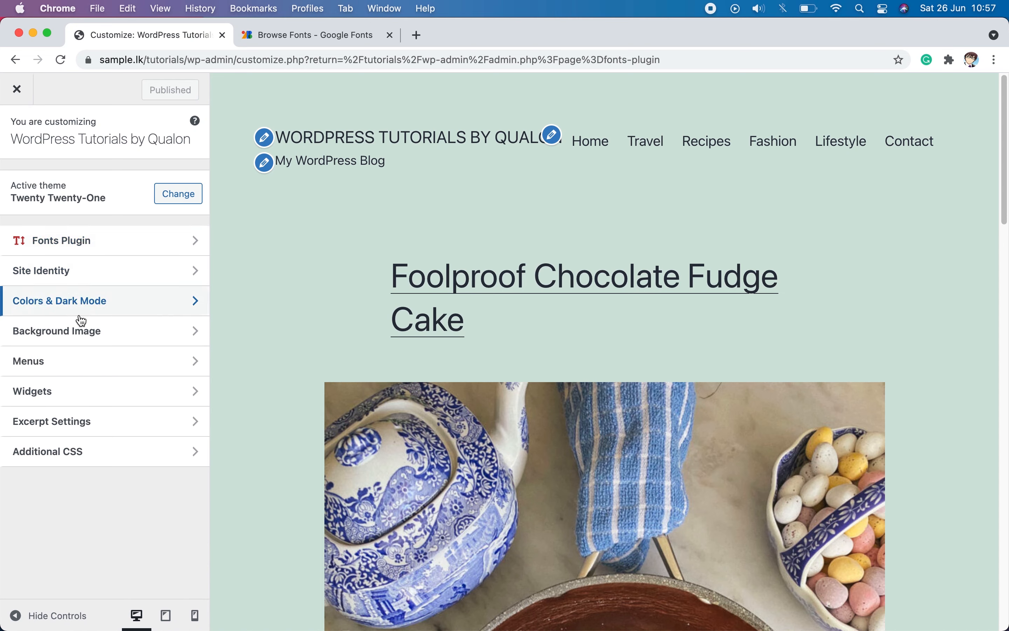
pyautogui.click(112, 242)
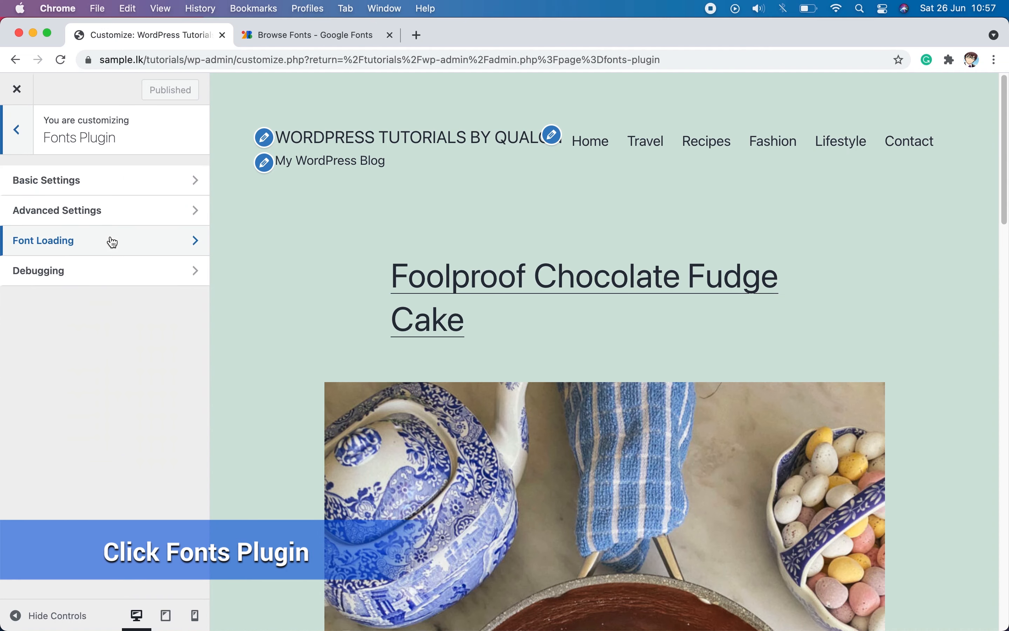
pyautogui.click(105, 182)
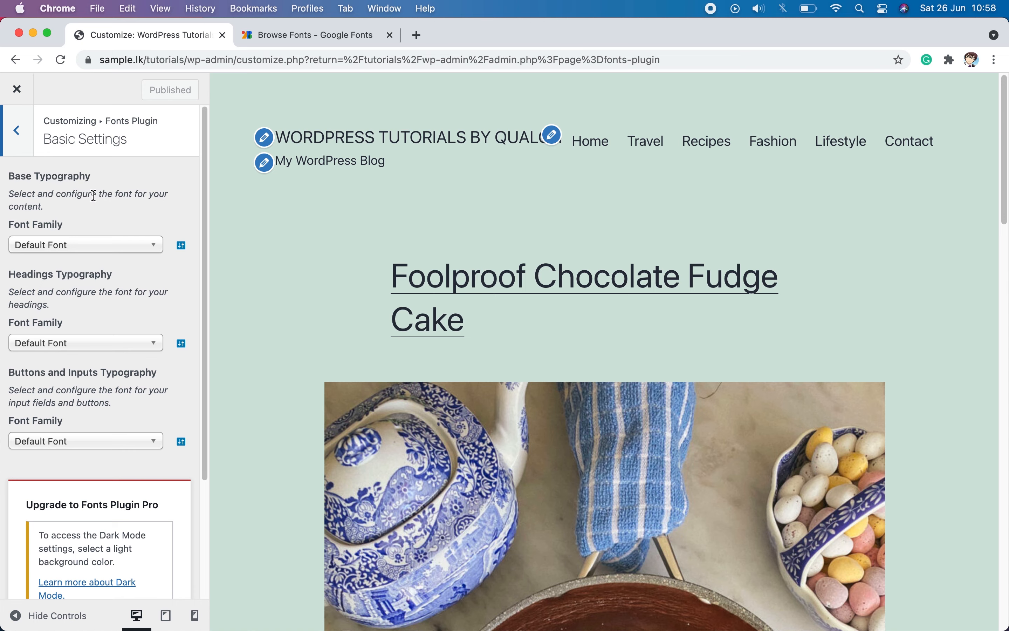
# Step: Set the Base Typography font family to Acme
pyautogui.click(87, 251)
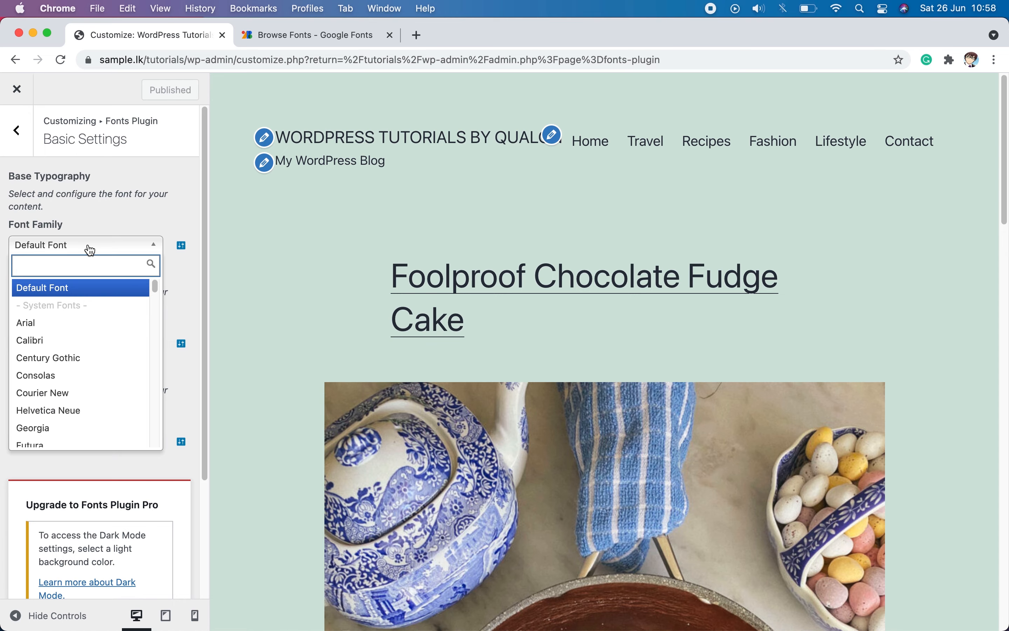
pyautogui.scroll(-10, 121, 370)
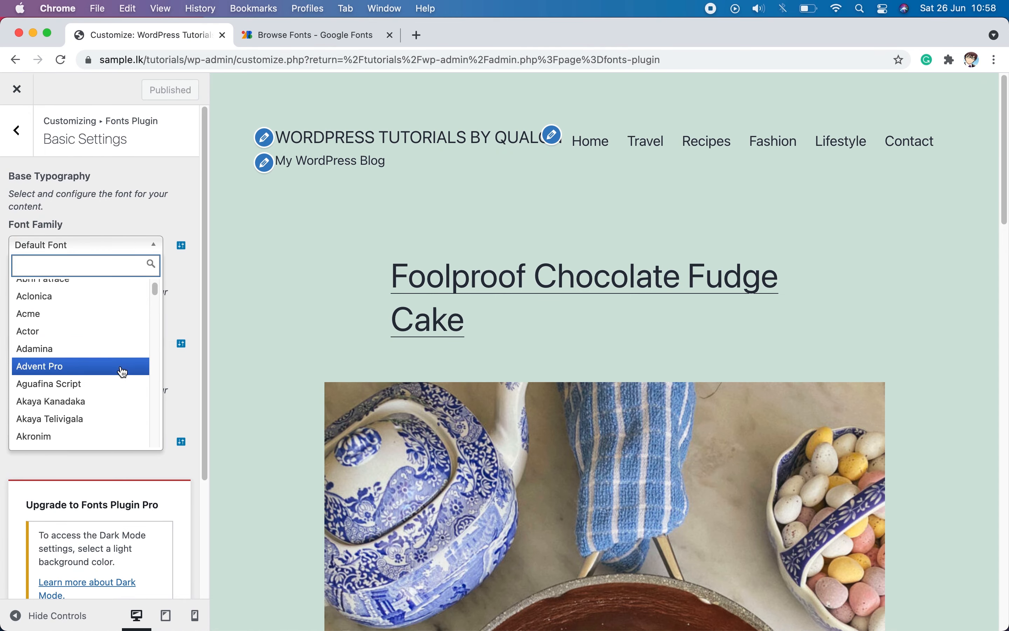
pyautogui.scroll(-5, 123, 371)
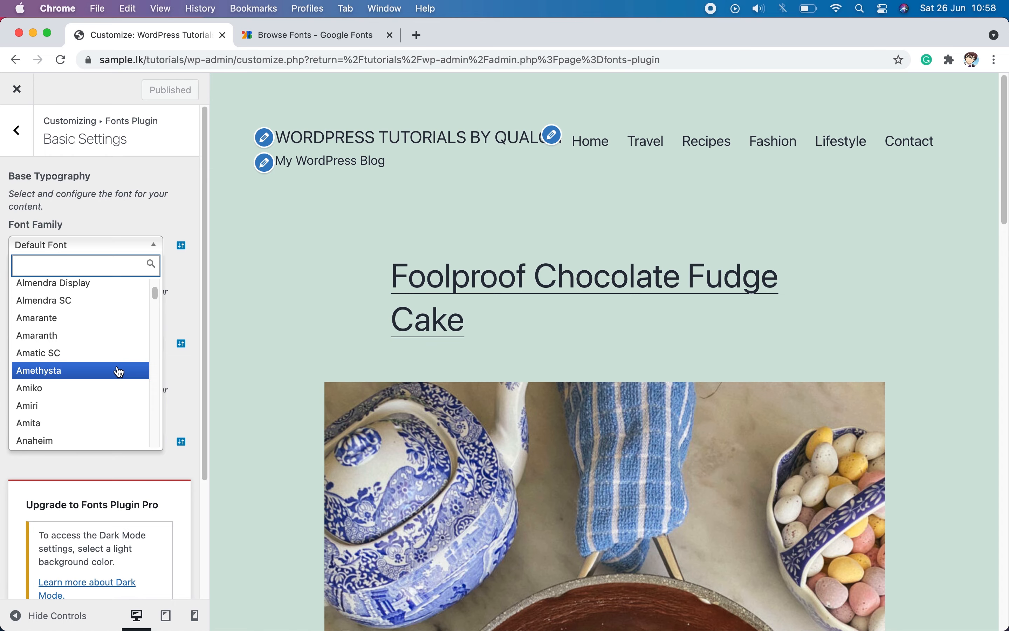
pyautogui.scroll(15, 120, 372)
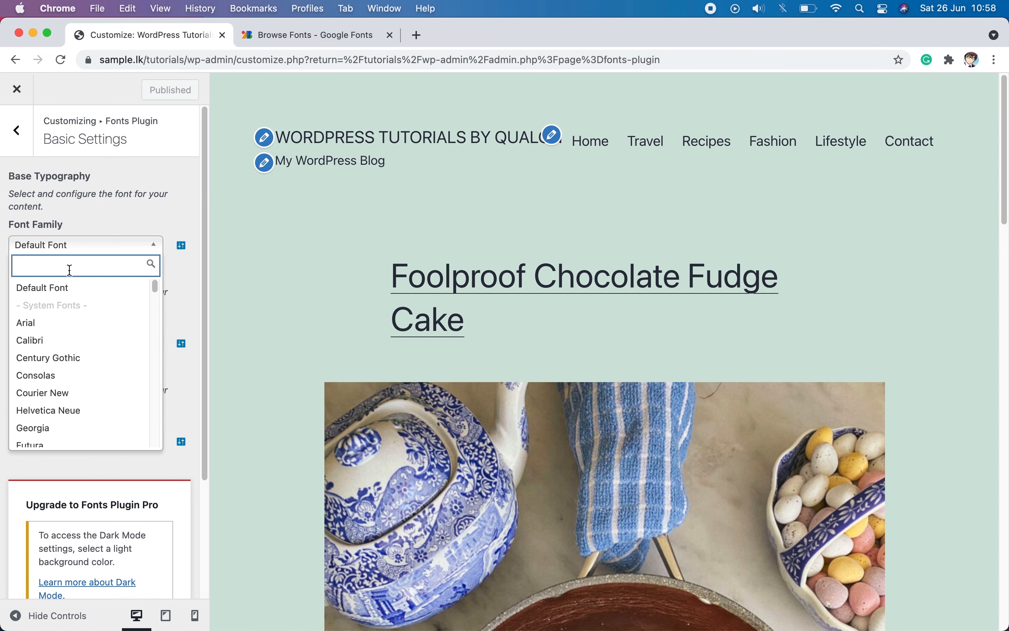
pyautogui.write('acme')
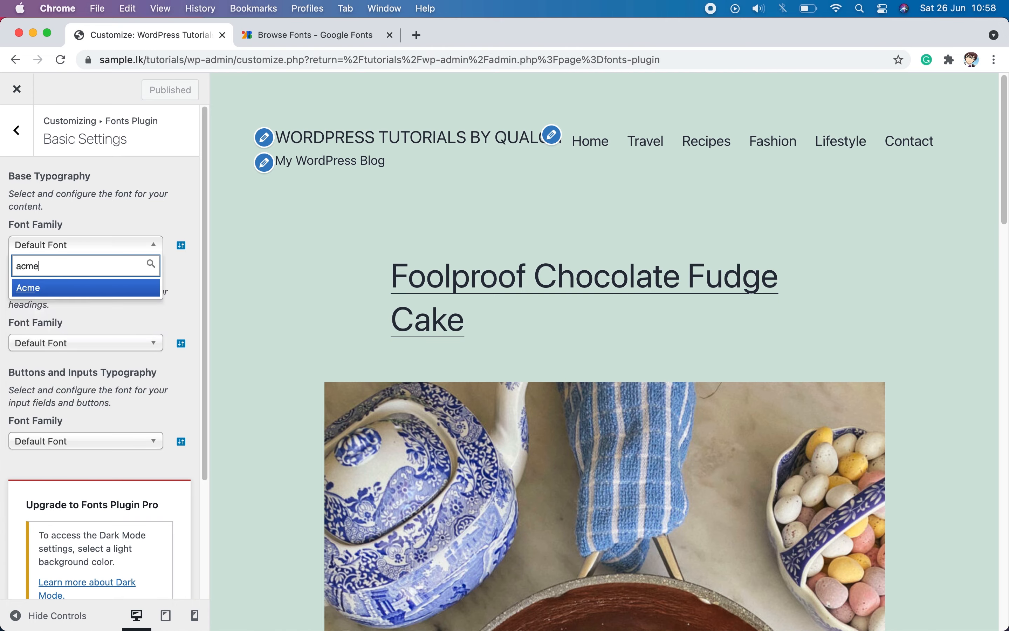
pyautogui.click(40, 288)
# Step: Open the full Foolproof Chocolate Fudge Cake post in the preview and examine its body text
pyautogui.scroll(-10, 304, 356)
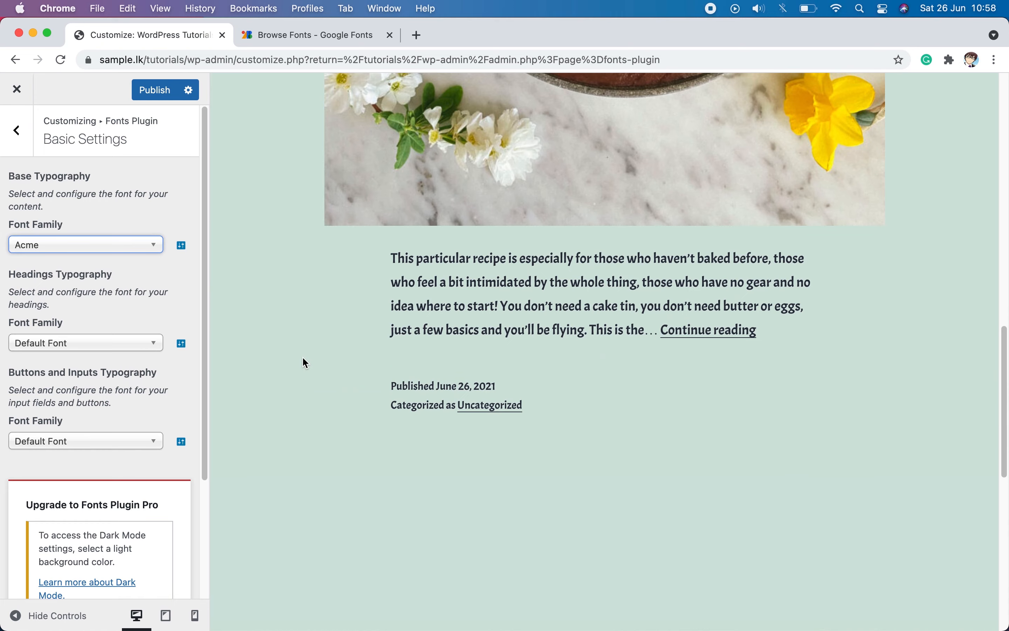
pyautogui.click(709, 331)
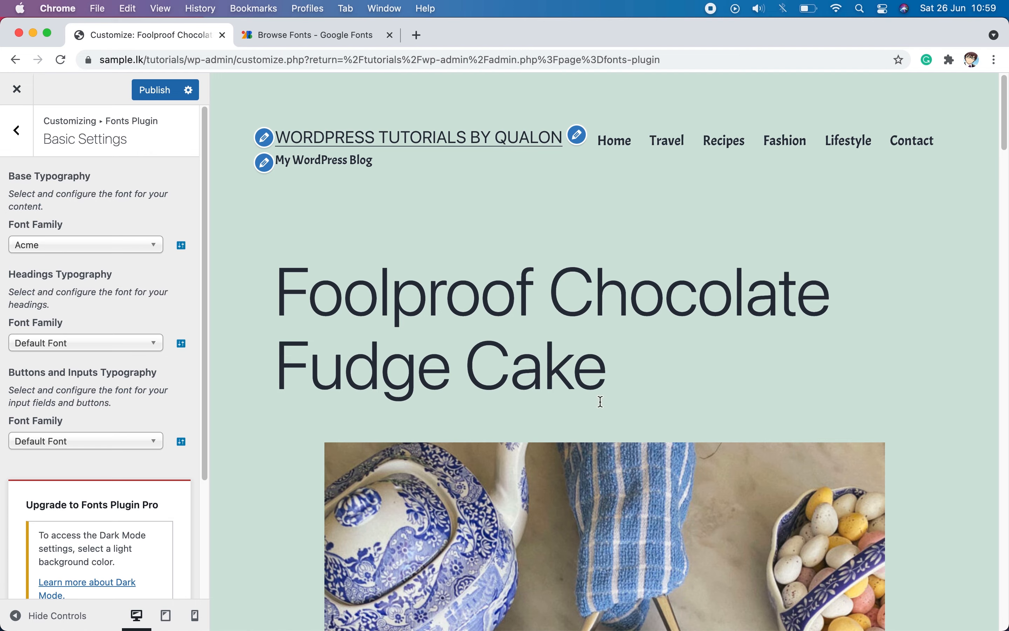
pyautogui.scroll(-10, 832, 455)
pyautogui.scroll(-5, 831, 455)
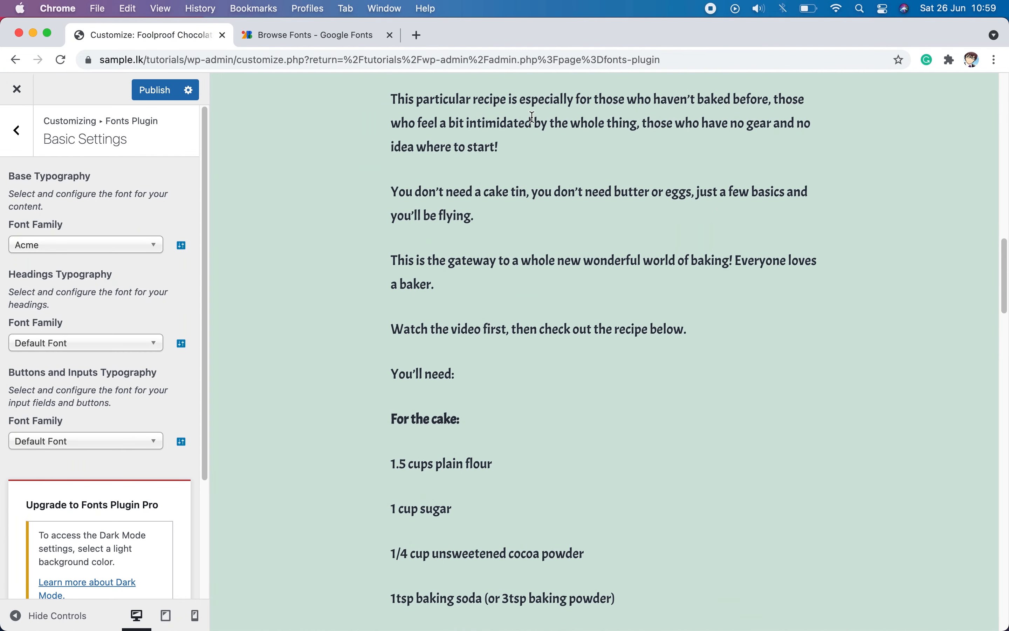
pyautogui.scroll(-15, 536, 529)
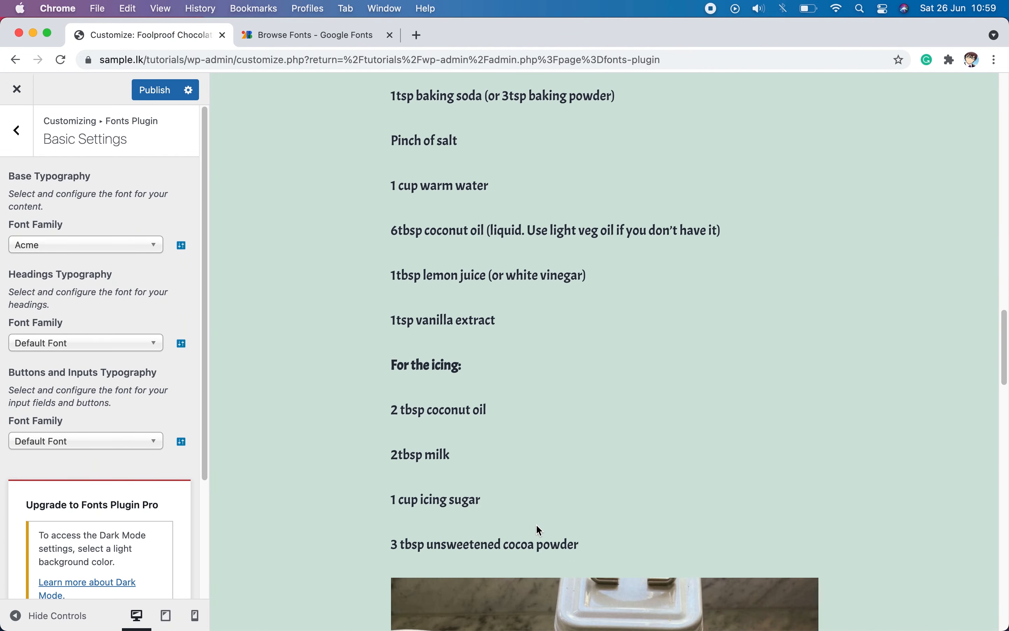
pyautogui.scroll(8, 352, 379)
# Step: Reset the Base Typography font family to Default Font and compare the post's text in the preview
pyautogui.click(94, 245)
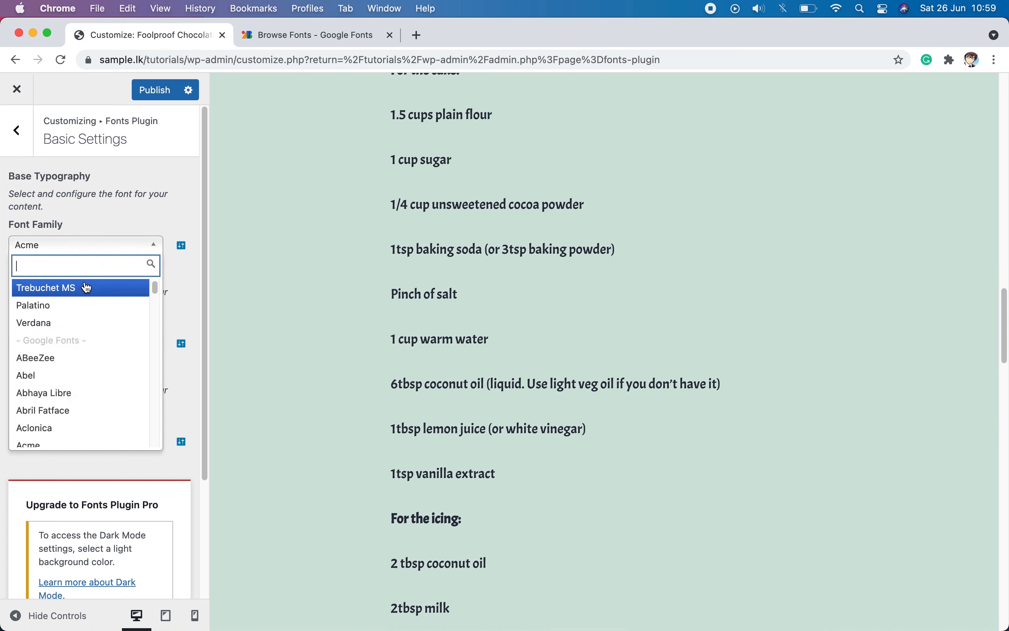
pyautogui.scroll(5, 81, 292)
pyautogui.click(81, 293)
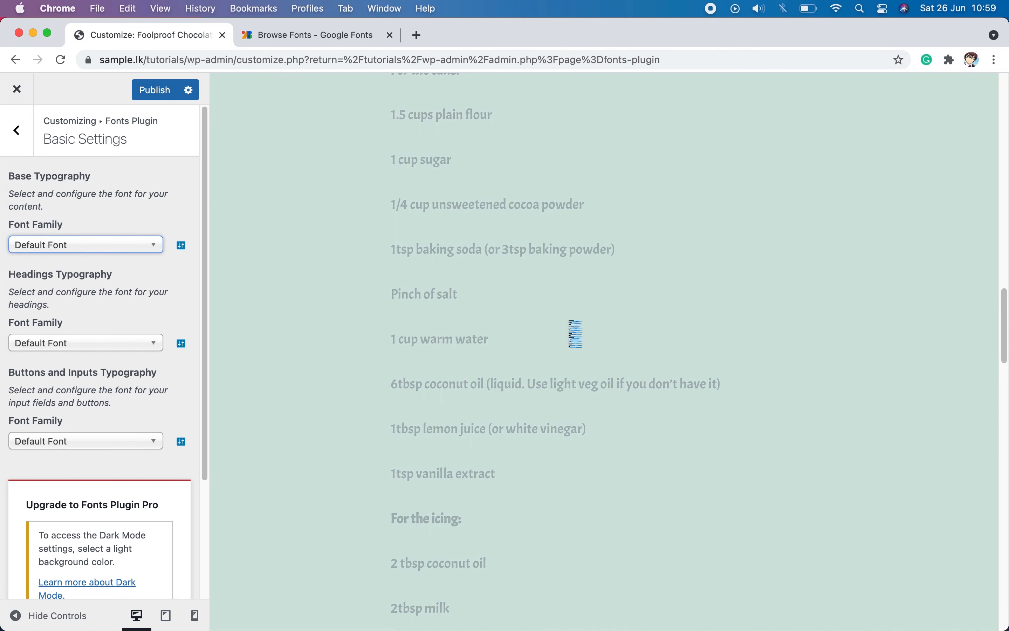
pyautogui.scroll(5, 699, 370)
pyautogui.scroll(-4, 698, 369)
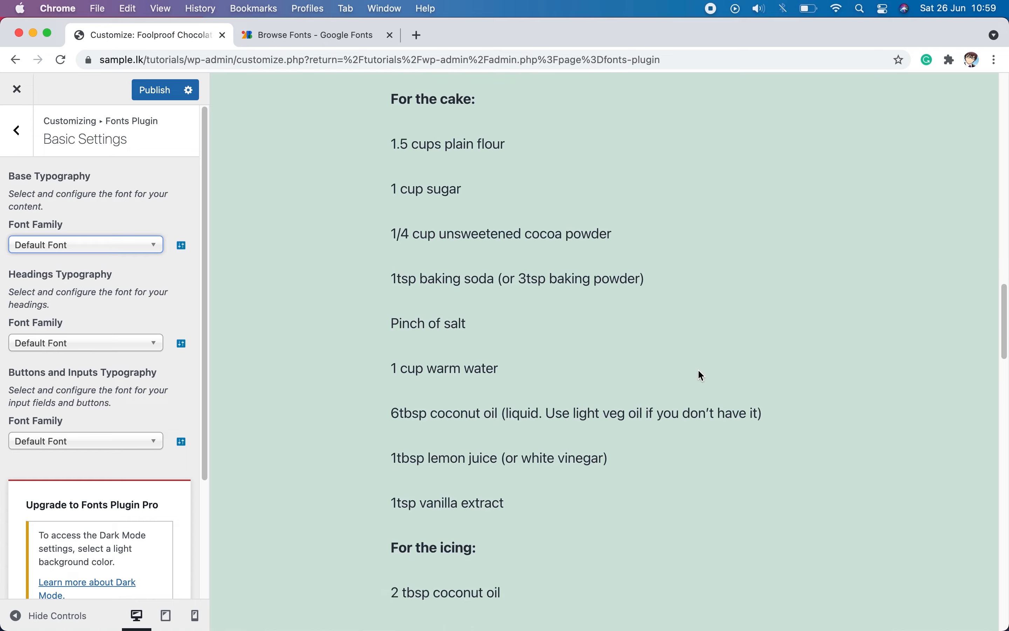
pyautogui.scroll(14, 697, 370)
pyautogui.scroll(-4, 697, 370)
# Step: Set the Base Typography font family to Acme again and check the post's body text
pyautogui.click(77, 247)
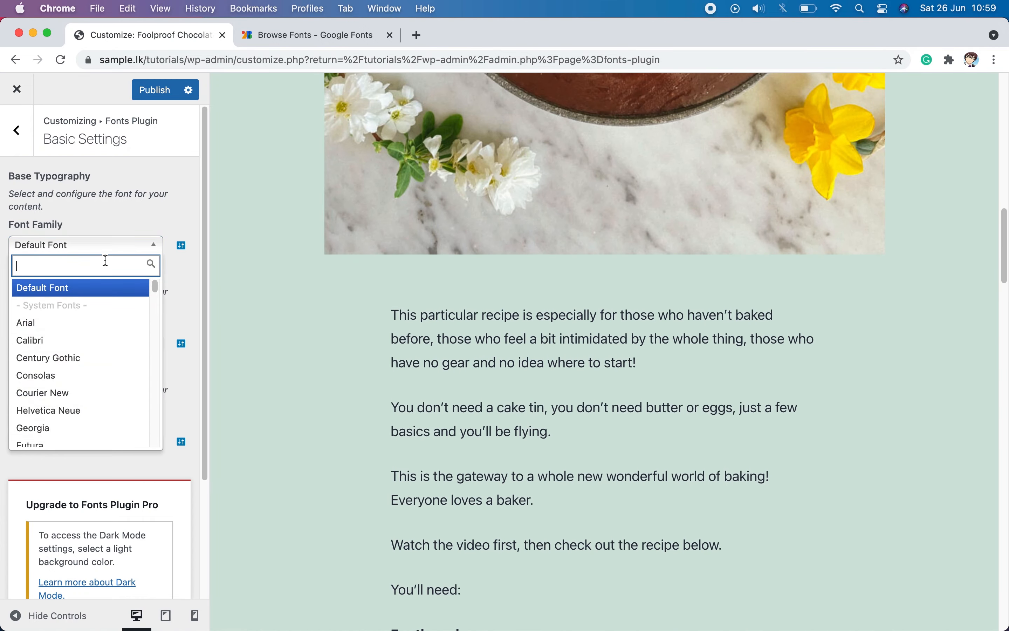
pyautogui.write('acme')
pyautogui.click(63, 289)
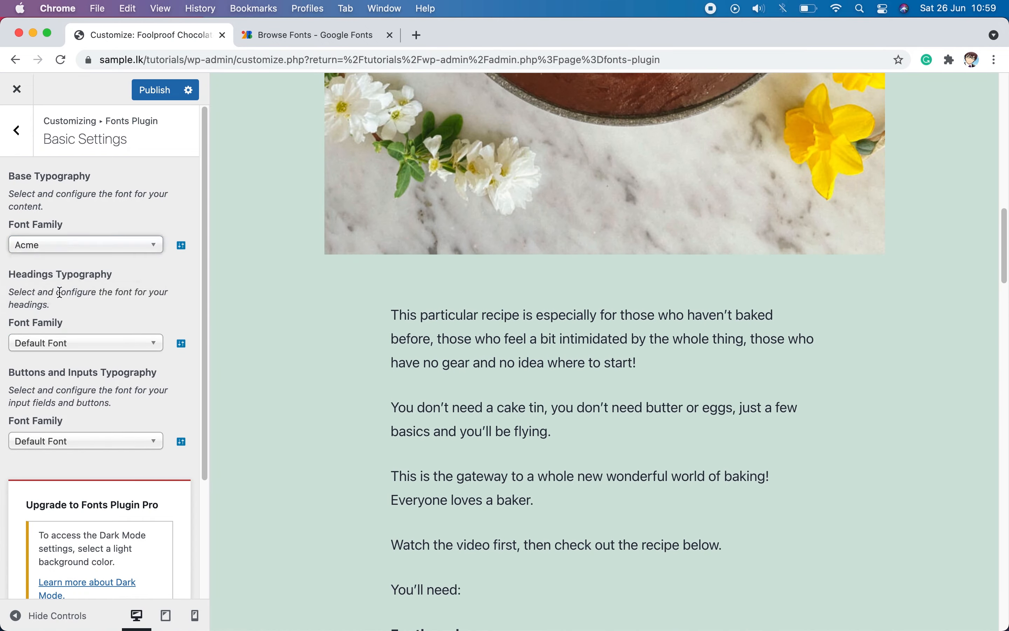
pyautogui.scroll(-1, 383, 313)
pyautogui.scroll(-5, 382, 314)
# Step: Set the Headings Typography font family to Acme
pyautogui.scroll(15, 394, 322)
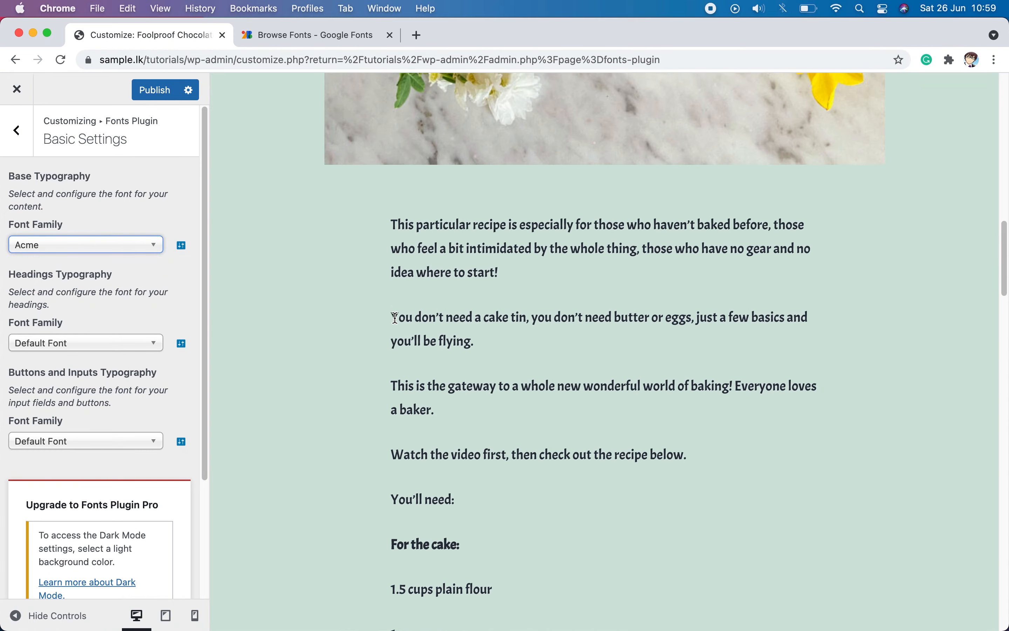
pyautogui.scroll(10, 398, 323)
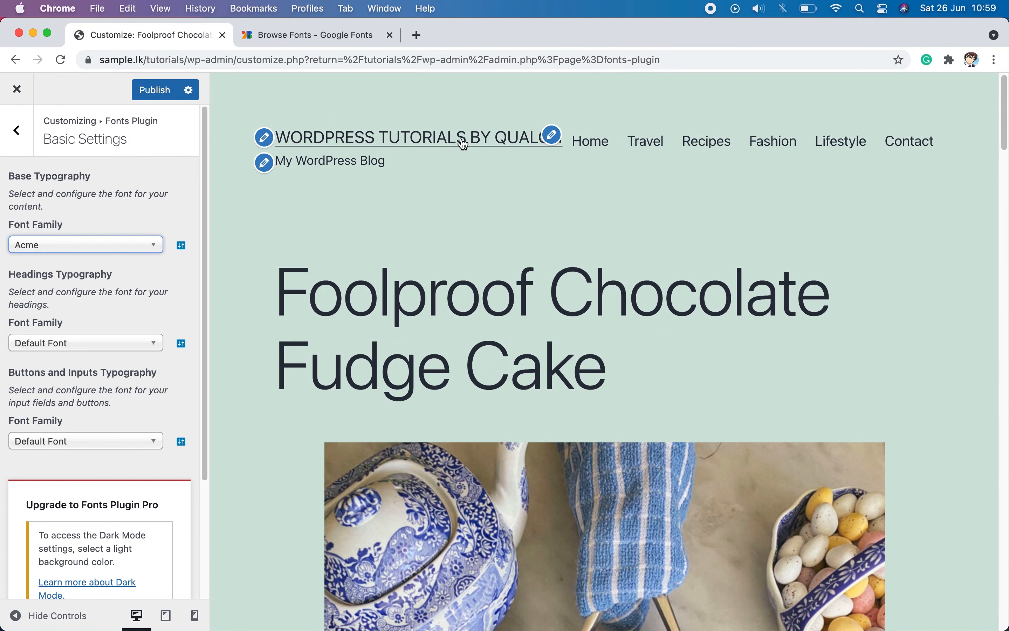
pyautogui.click(110, 343)
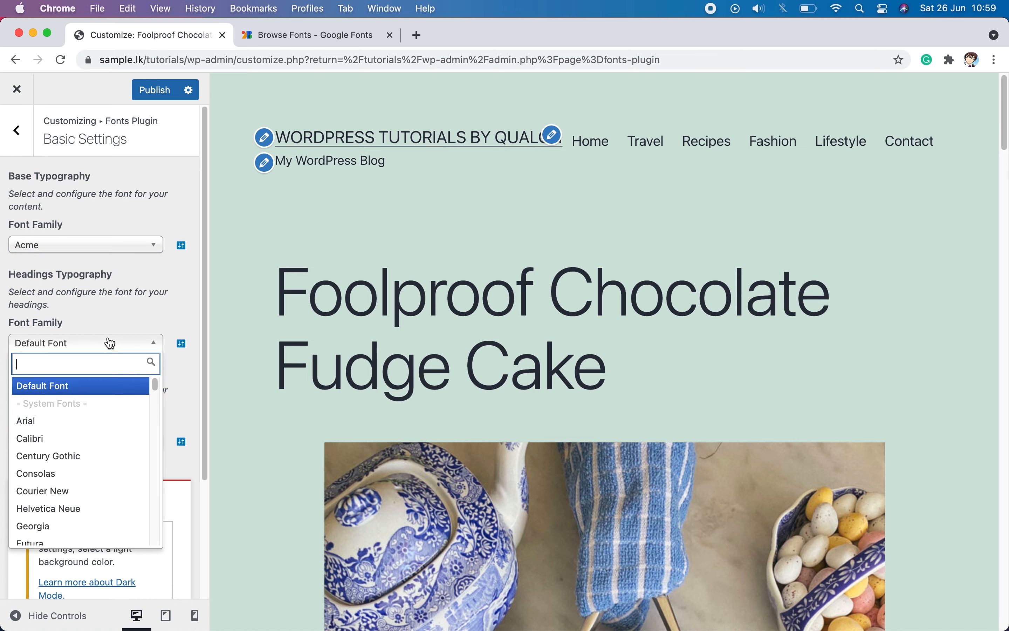
pyautogui.write('acme')
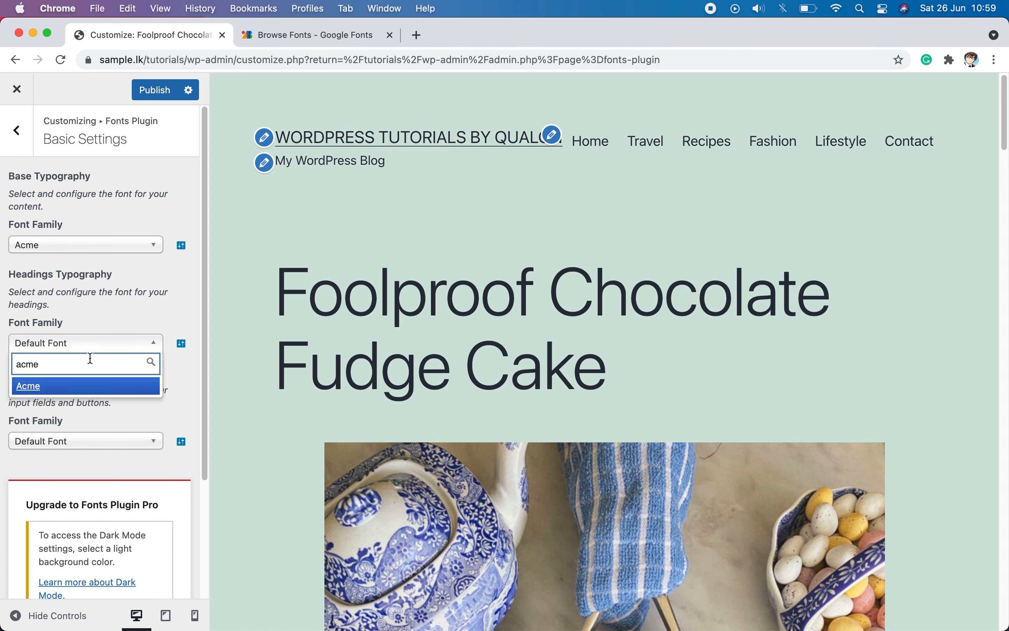
pyautogui.click(47, 387)
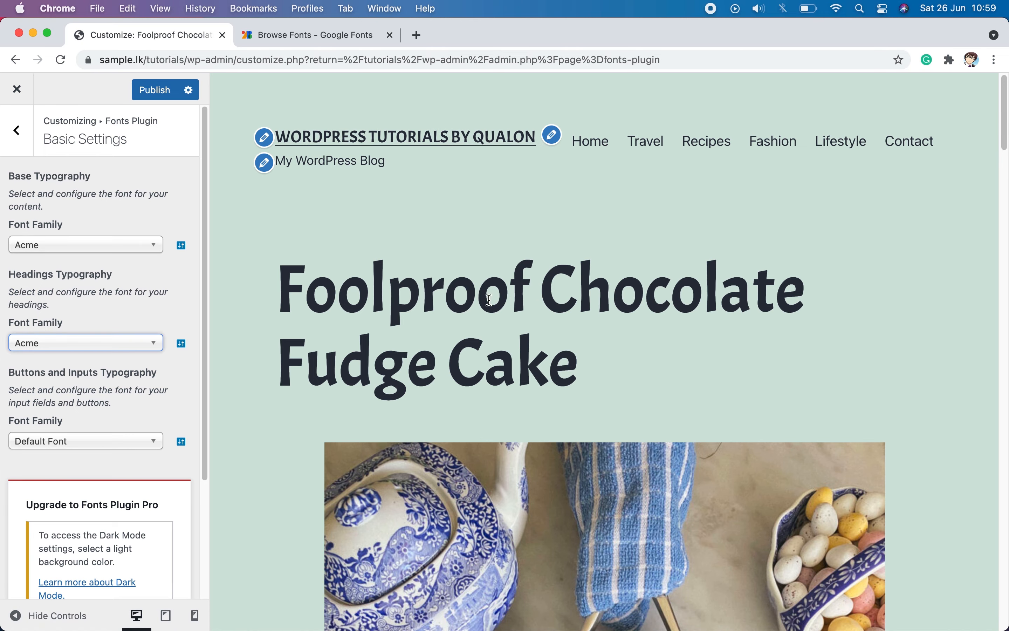
# Step: Set the Buttons and Inputs Typography font family to Acme and publish the changes
pyautogui.scroll(-3, 480, 296)
pyautogui.scroll(2, 500, 291)
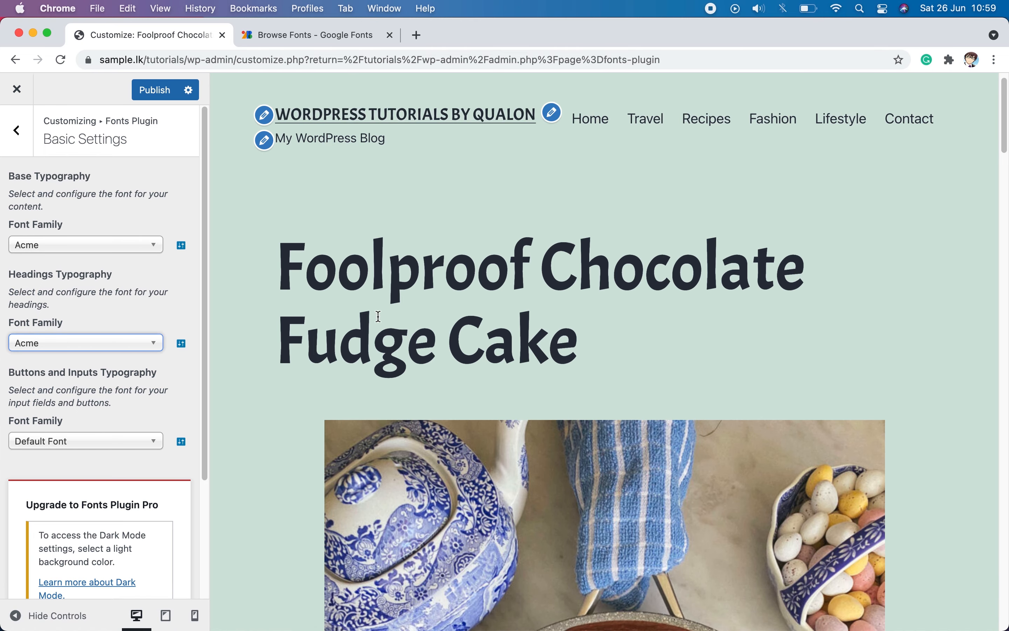
pyautogui.click(118, 446)
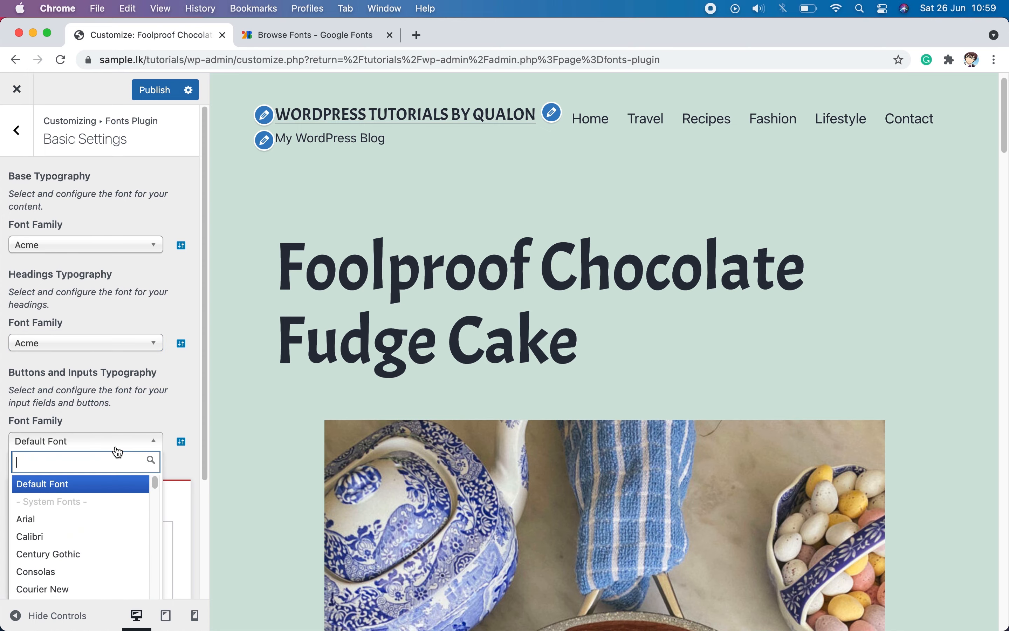
pyautogui.write('acme')
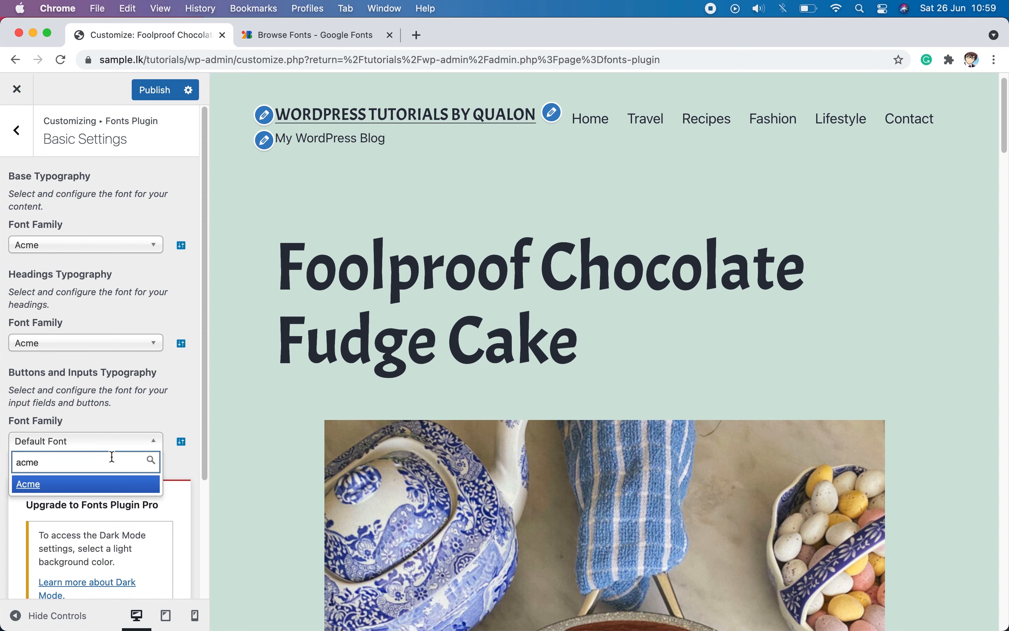
pyautogui.click(63, 487)
pyautogui.click(177, 94)
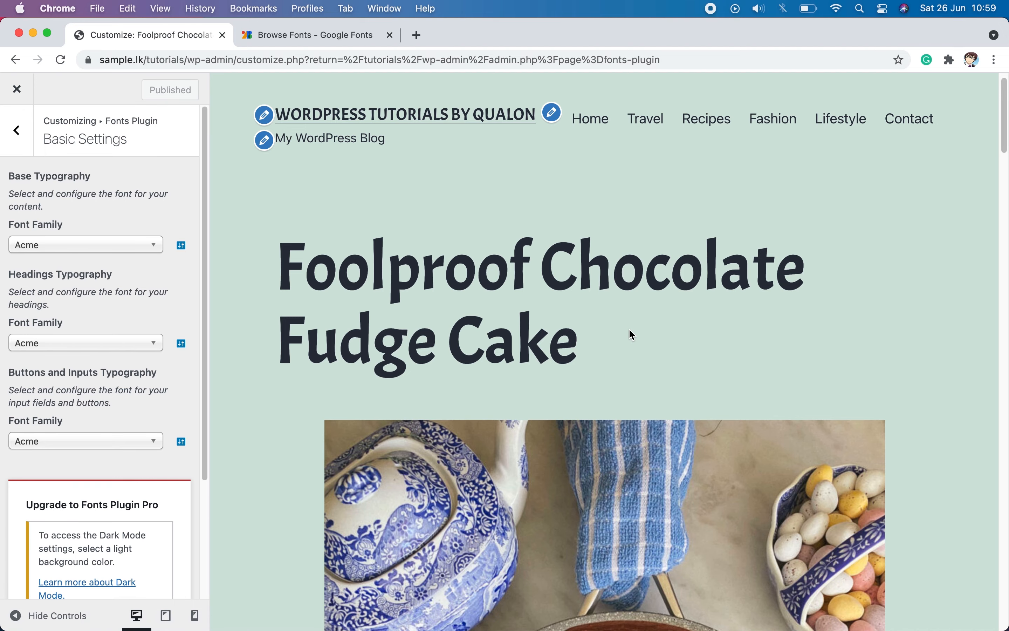
# Step: Examine the fonts throughout the post preview, from the header menu down to the footer widgets
pyautogui.scroll(1, 481, 268)
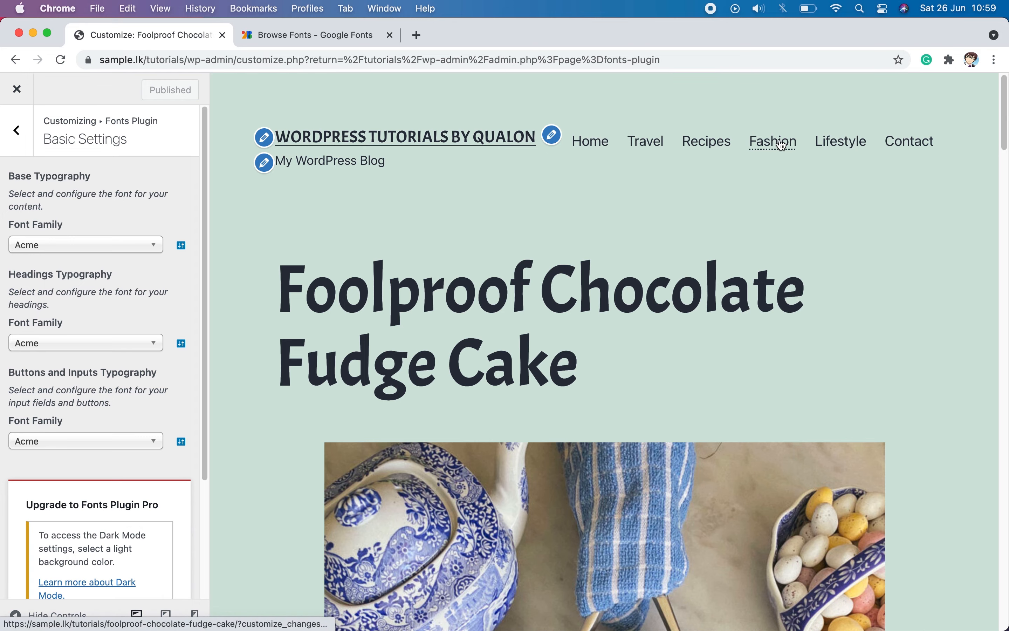
pyautogui.scroll(-15, 792, 323)
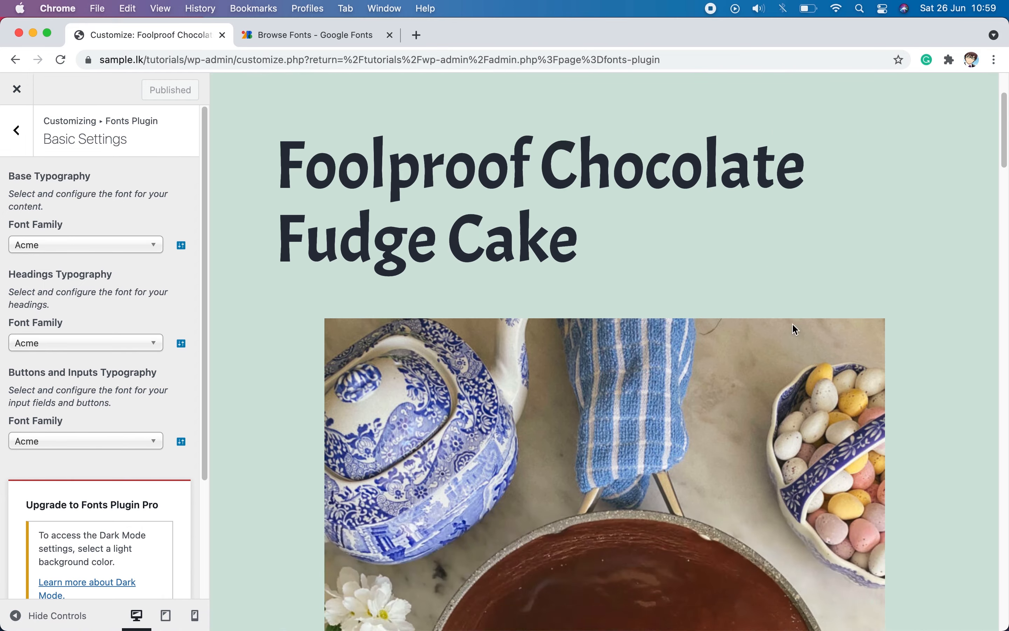
pyautogui.scroll(-20, 818, 319)
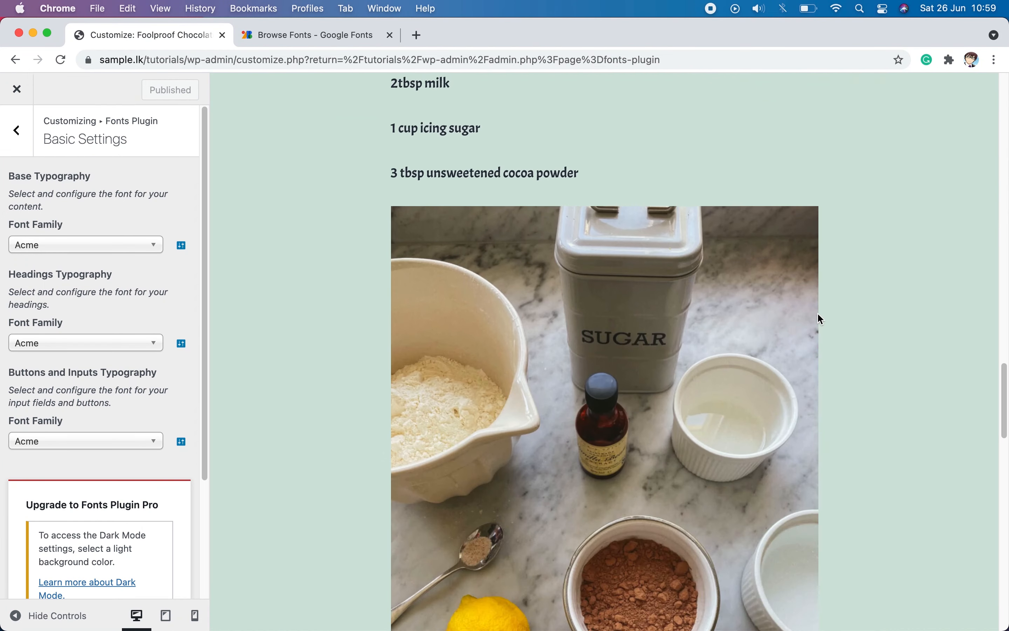
pyautogui.scroll(-10, 818, 314)
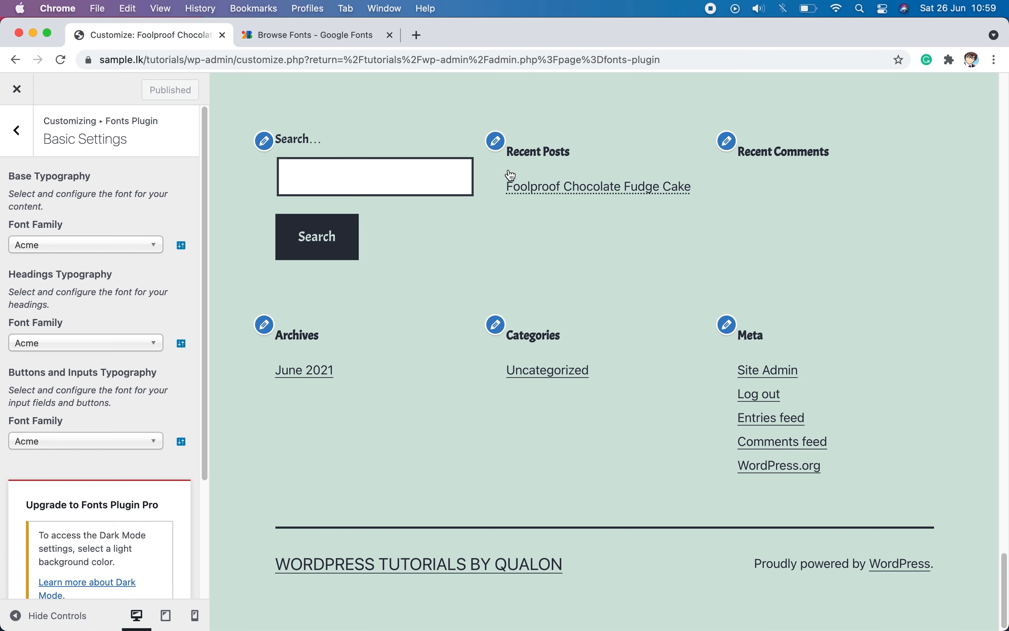
pyautogui.scroll(-1, 644, 413)
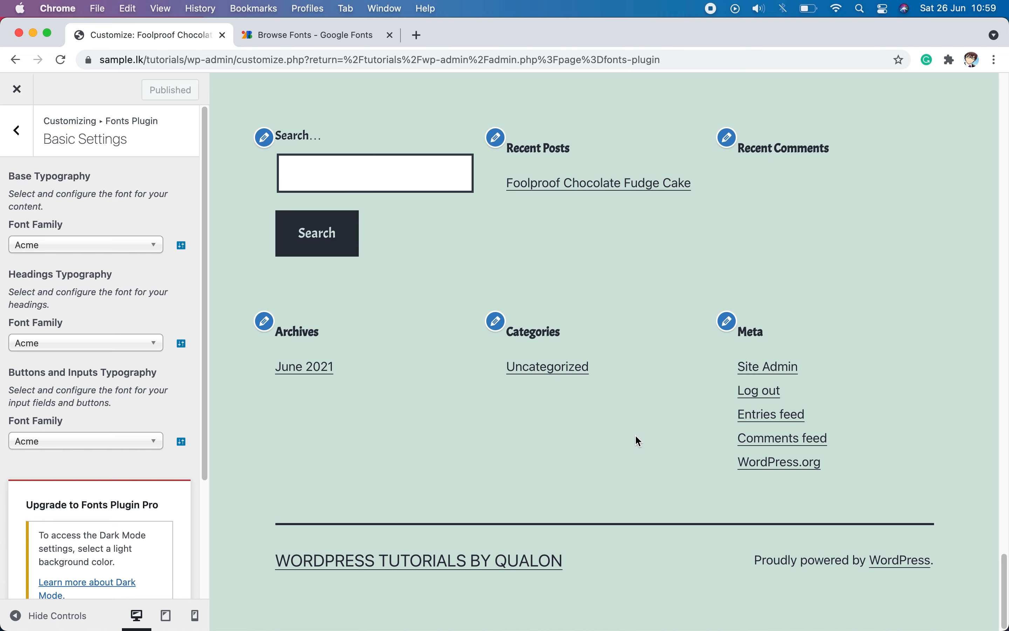
pyautogui.scroll(8, 531, 205)
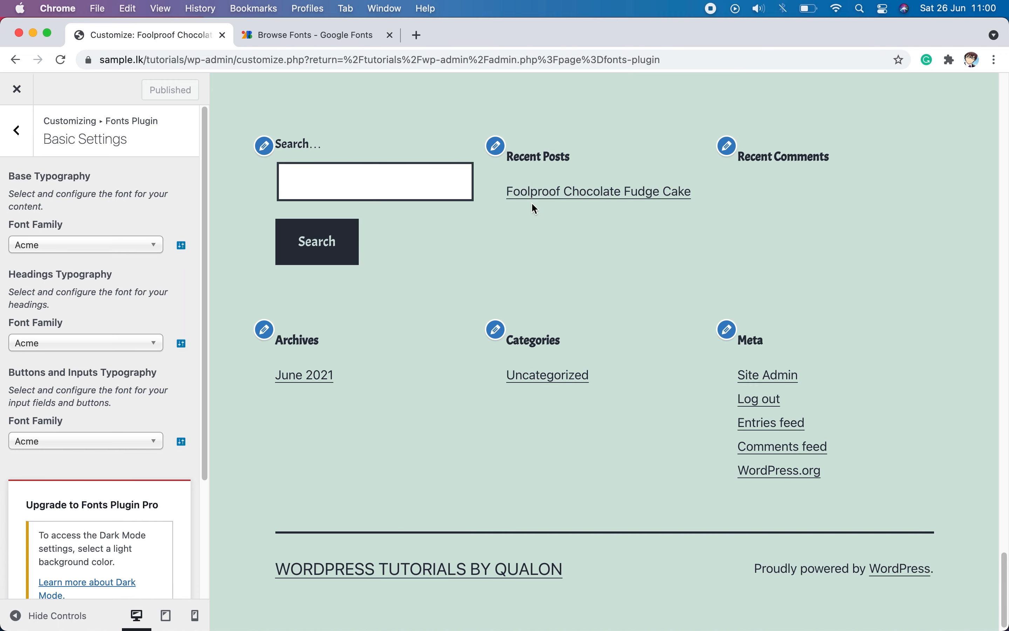
pyautogui.scroll(20, 586, 251)
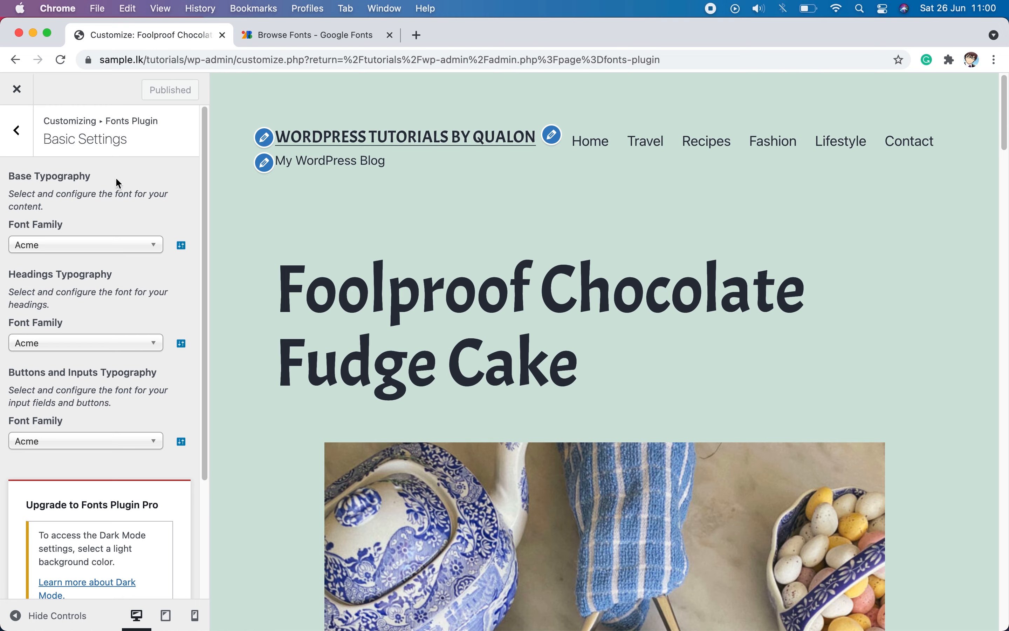
# Step: In the Branding section of Advanced Settings, set the Site Title Typography font family to Acme
pyautogui.click(21, 140)
pyautogui.click(53, 211)
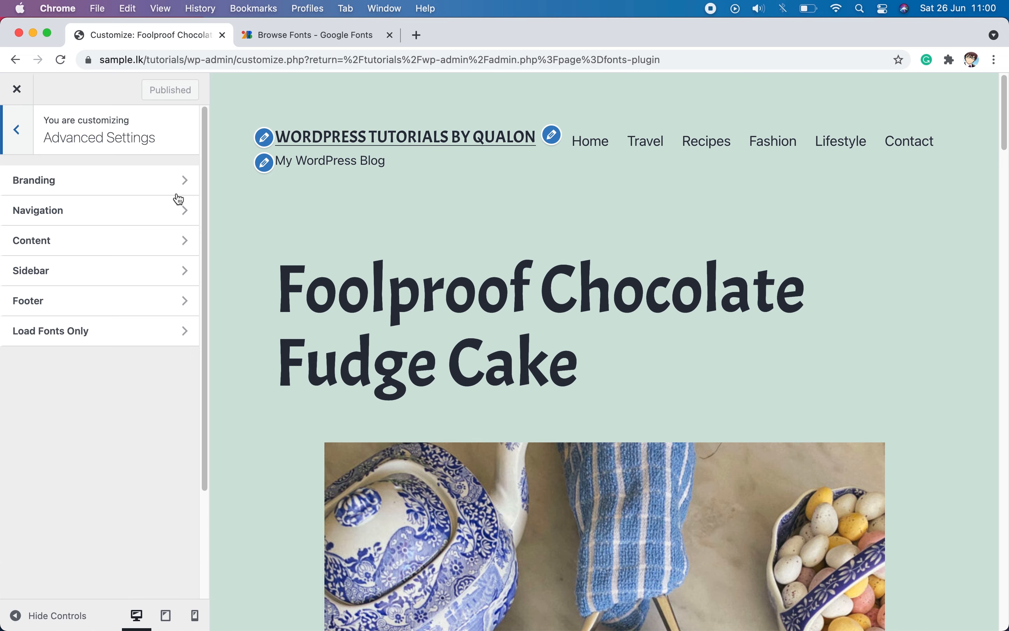
pyautogui.click(77, 185)
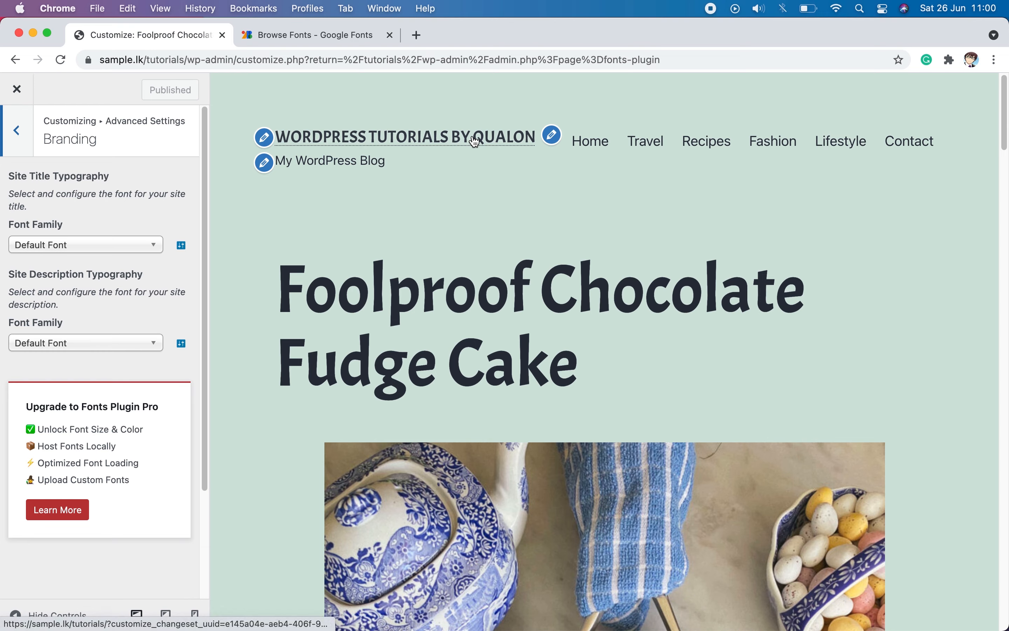
pyautogui.click(107, 246)
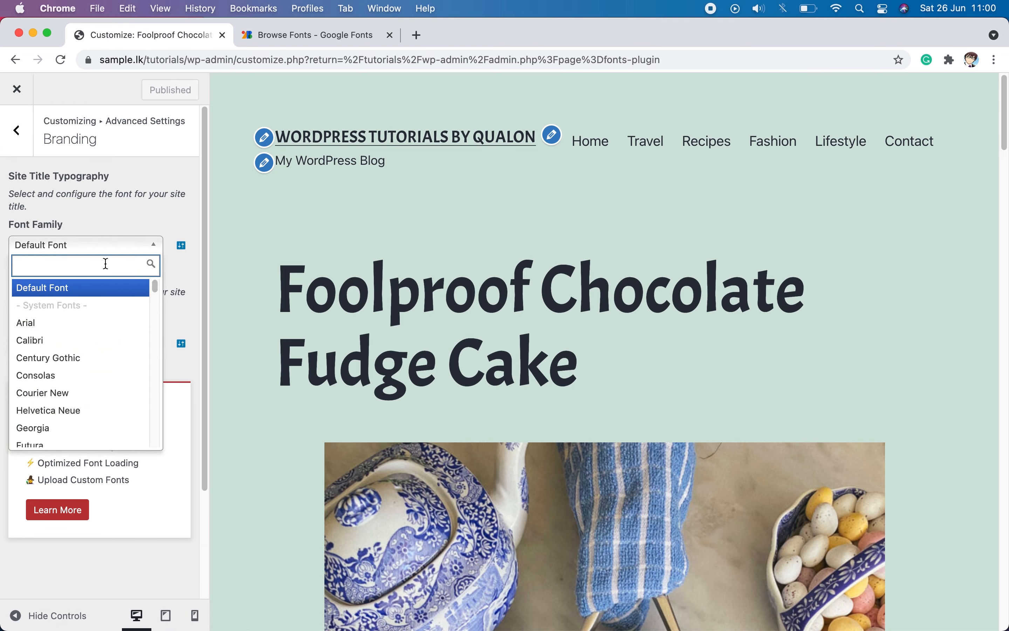
pyautogui.write('acme')
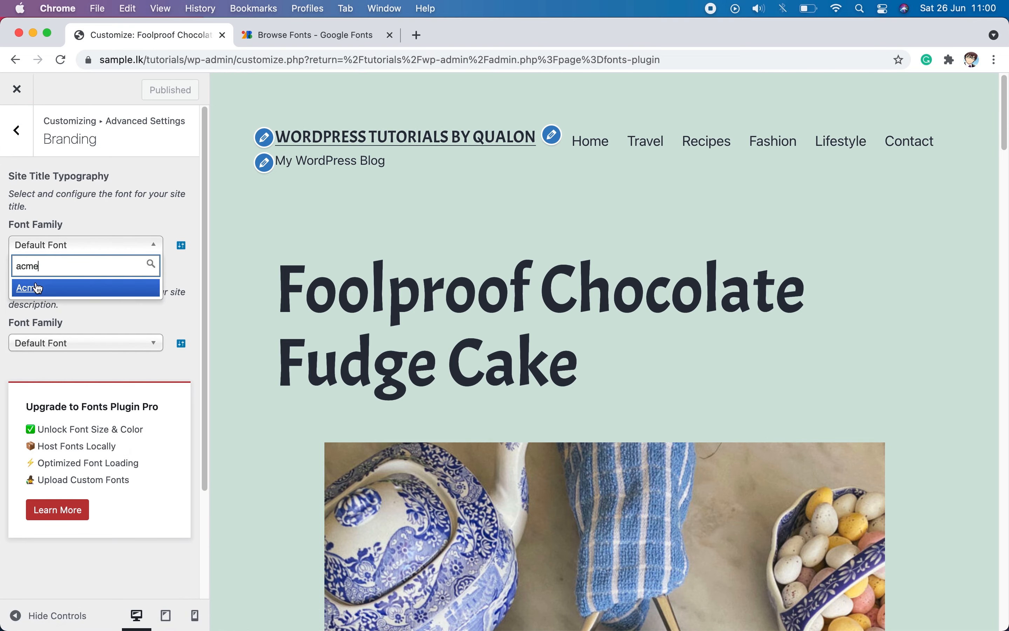
pyautogui.click(37, 288)
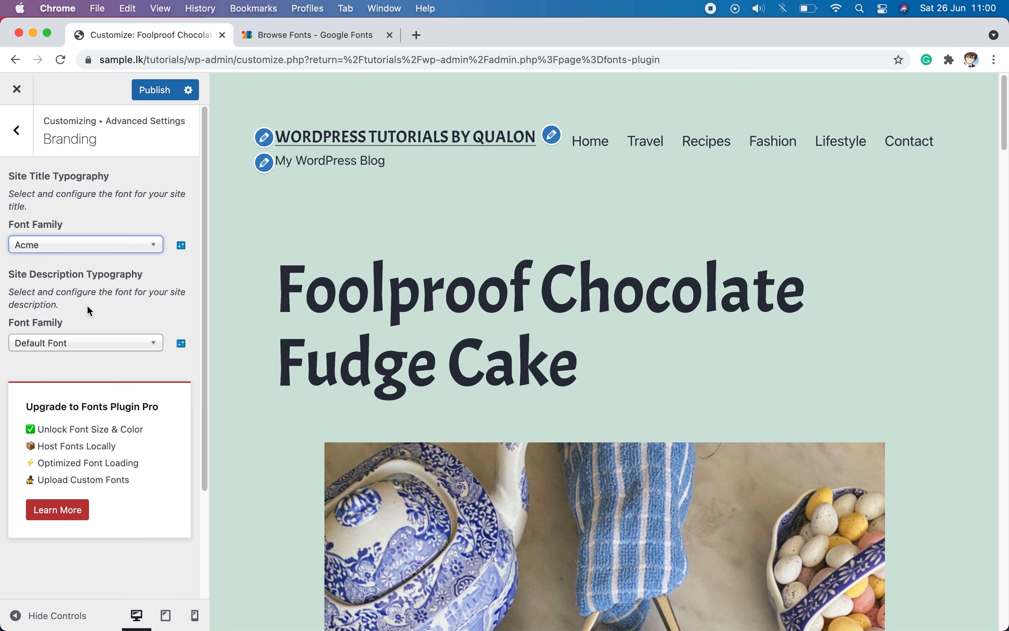
# Step: Set the Site Description Typography font family to Acme and publish the branding changes
pyautogui.moveTo(393, 167); pyautogui.dragTo(279, 162)
pyautogui.click(408, 167)
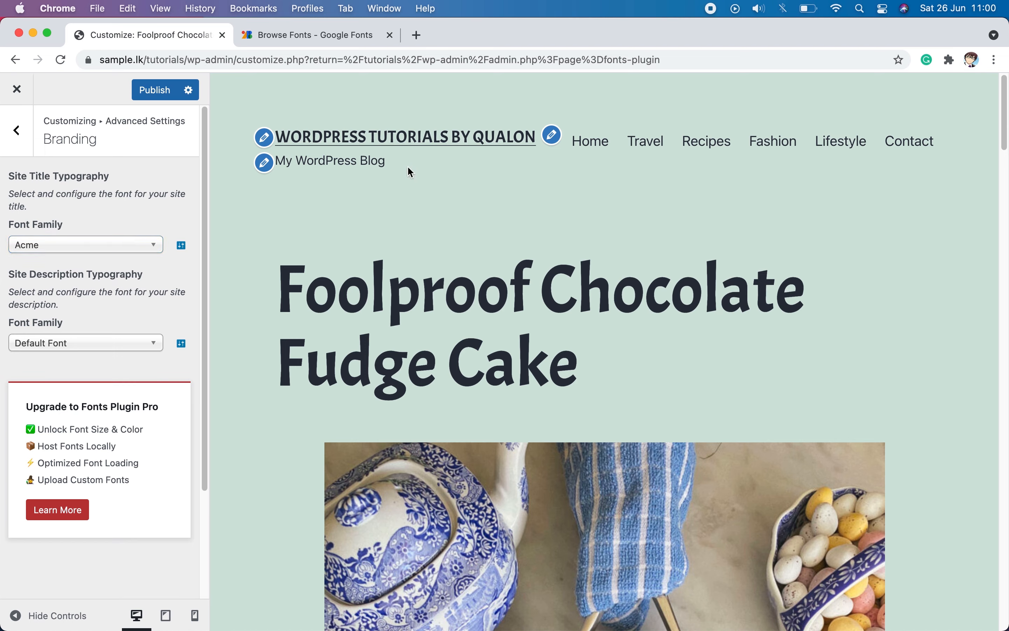
pyautogui.click(110, 346)
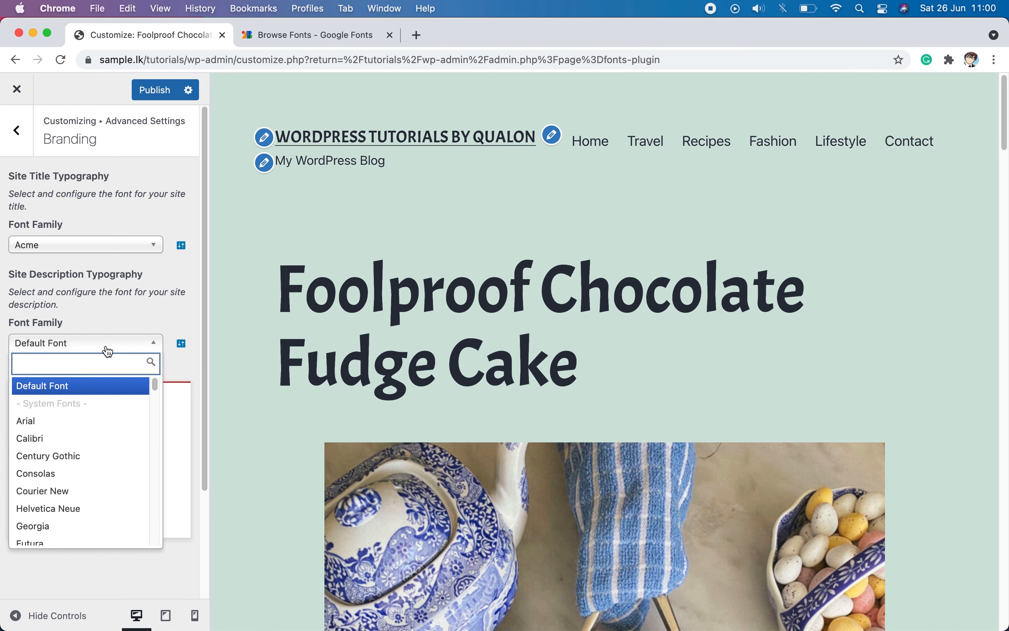
pyautogui.write('acme')
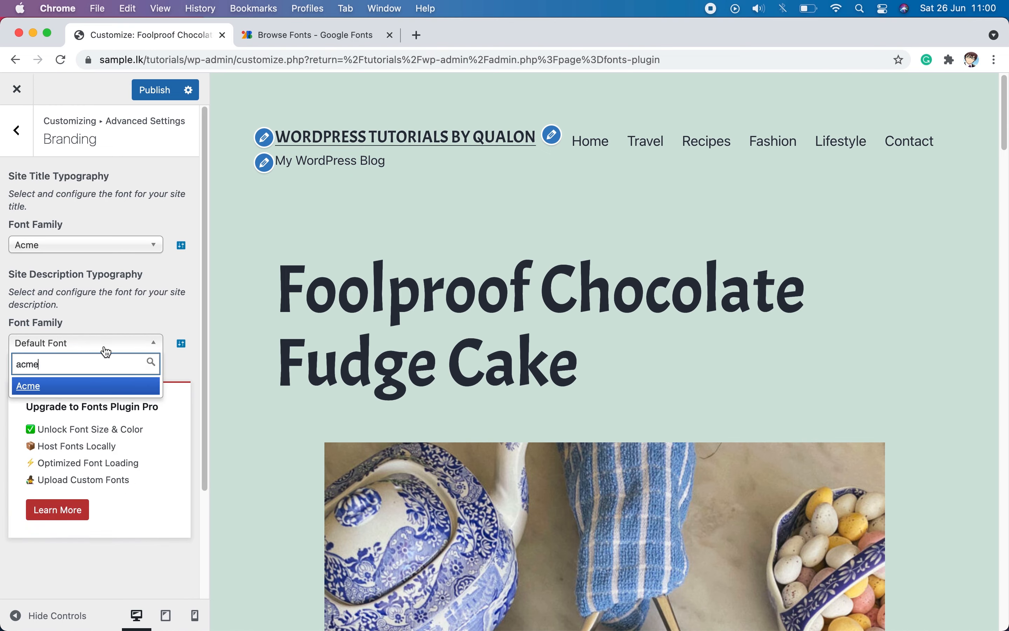
pyautogui.click(44, 385)
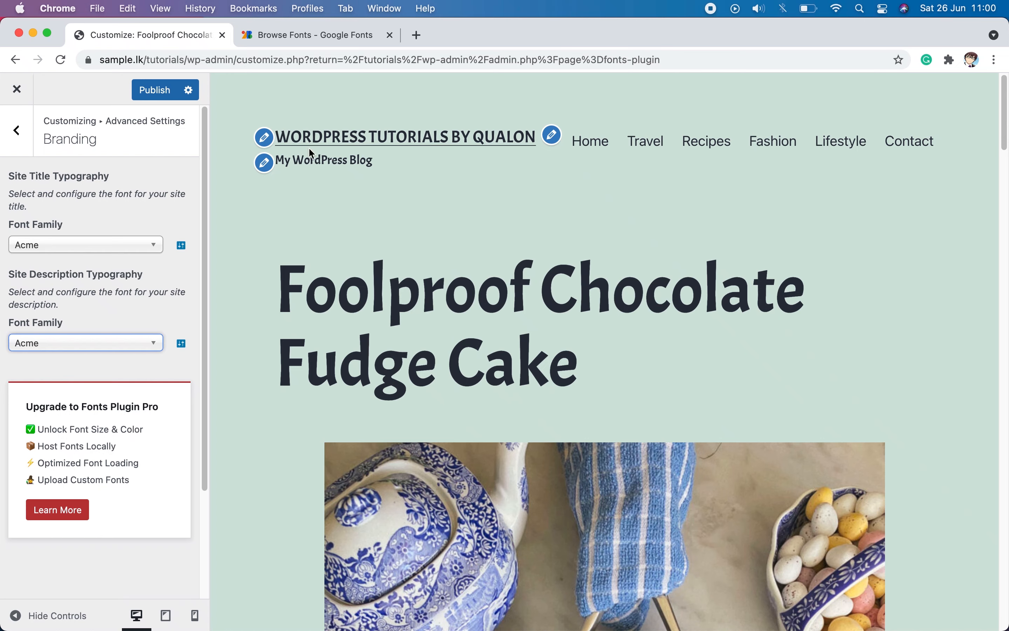
pyautogui.click(156, 90)
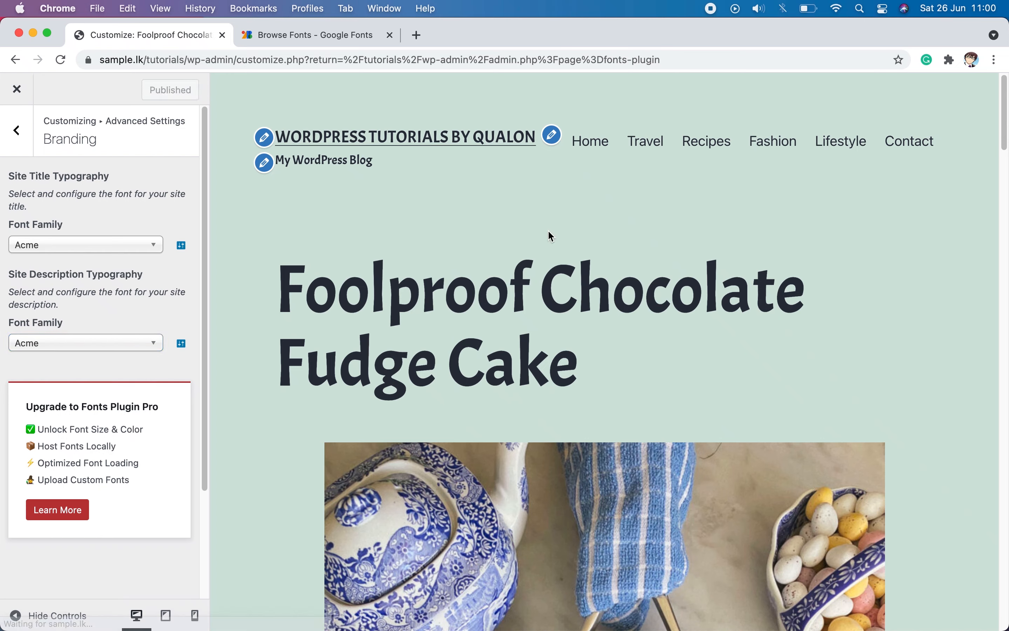
# Step: Set the Navigation Typography font family to Acme in Advanced Settings and publish the change
pyautogui.click(17, 130)
pyautogui.click(74, 208)
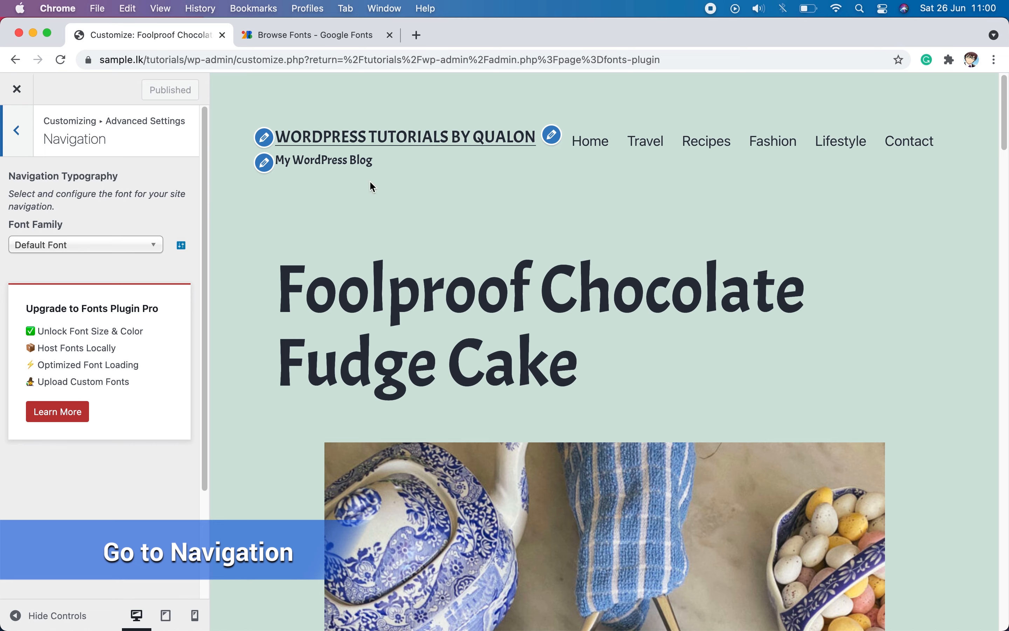
pyautogui.click(68, 245)
pyautogui.write('acme')
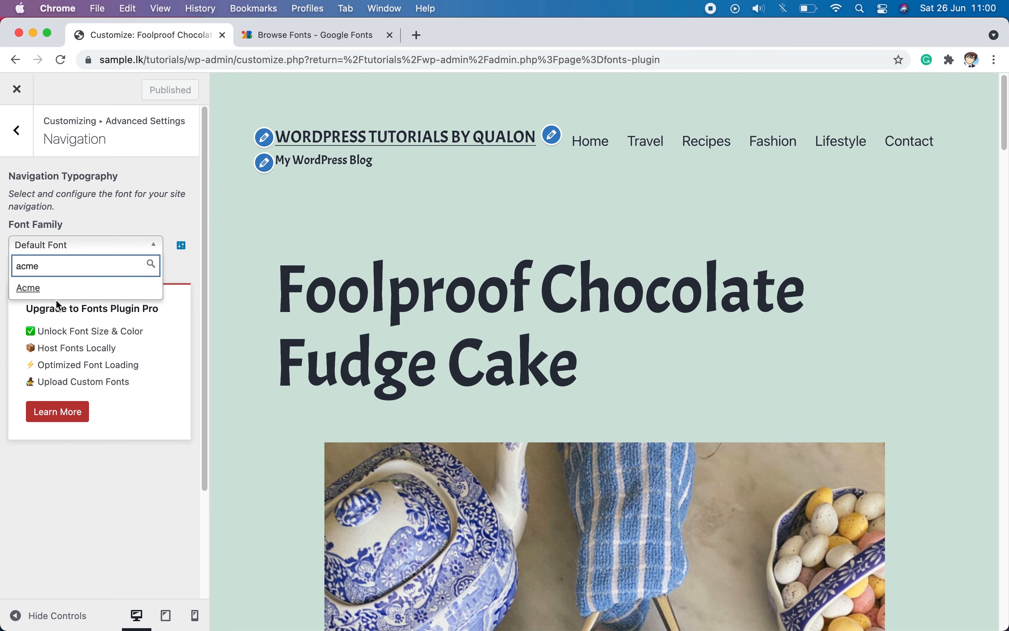
pyautogui.click(49, 291)
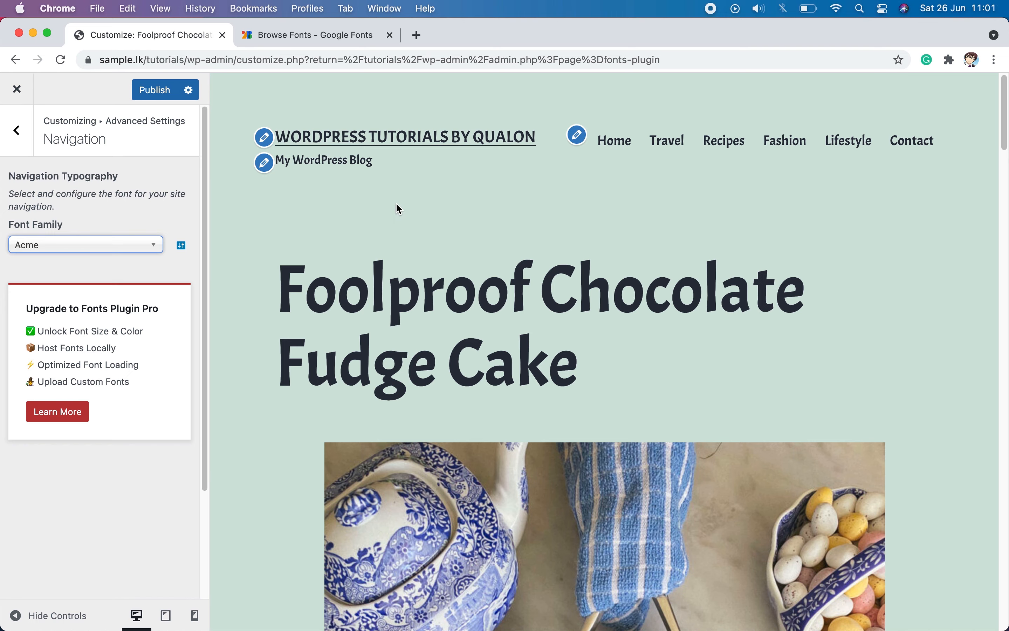
pyautogui.click(150, 91)
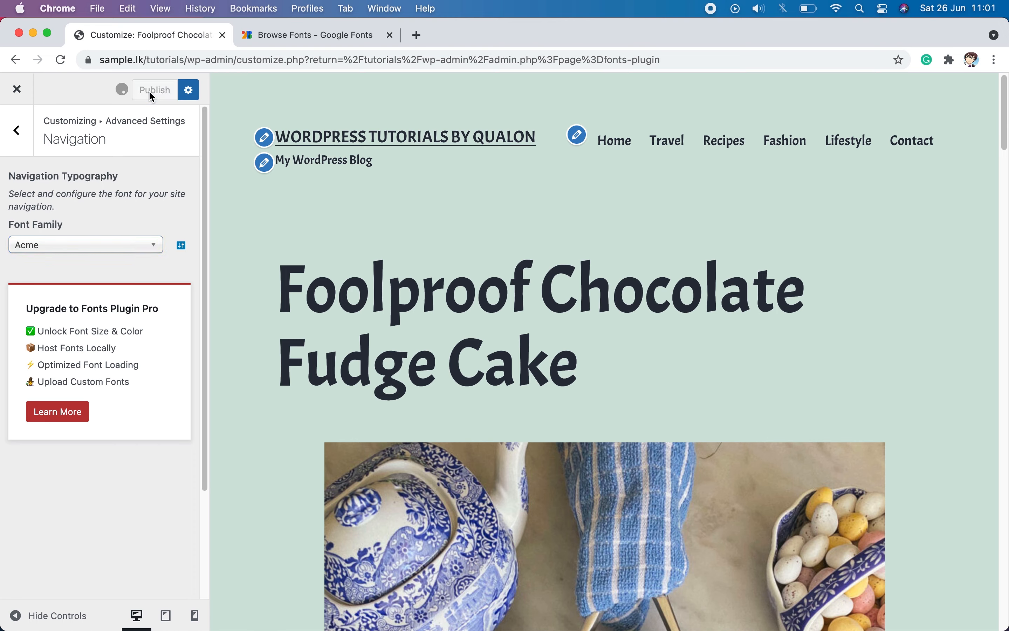
# Step: Open the Content section of Advanced Settings and examine its content, H1–H6 and quote font options alongside the post preview
pyautogui.click(26, 133)
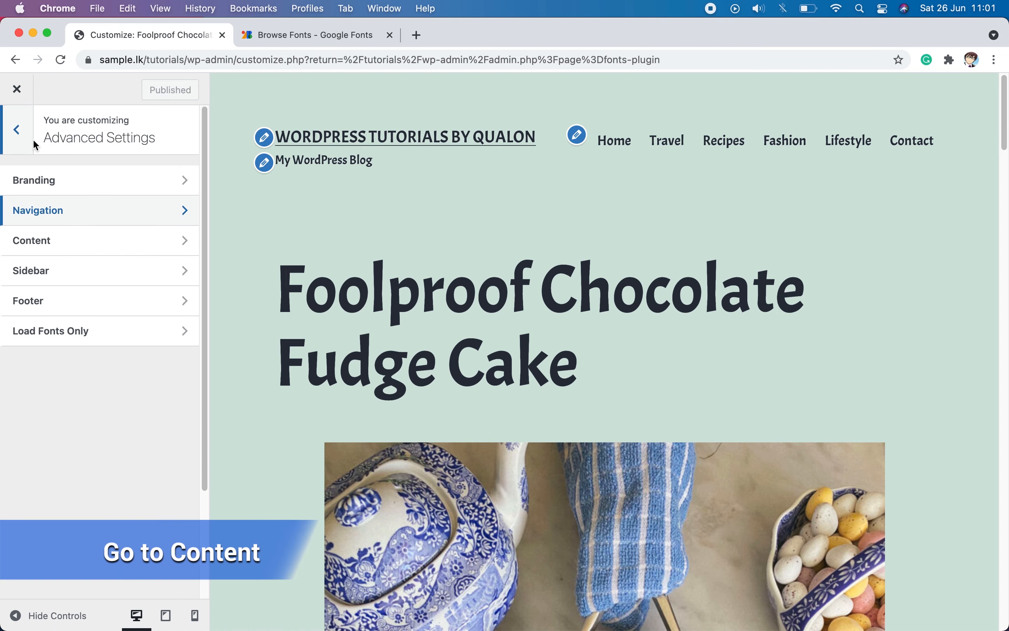
pyautogui.click(63, 238)
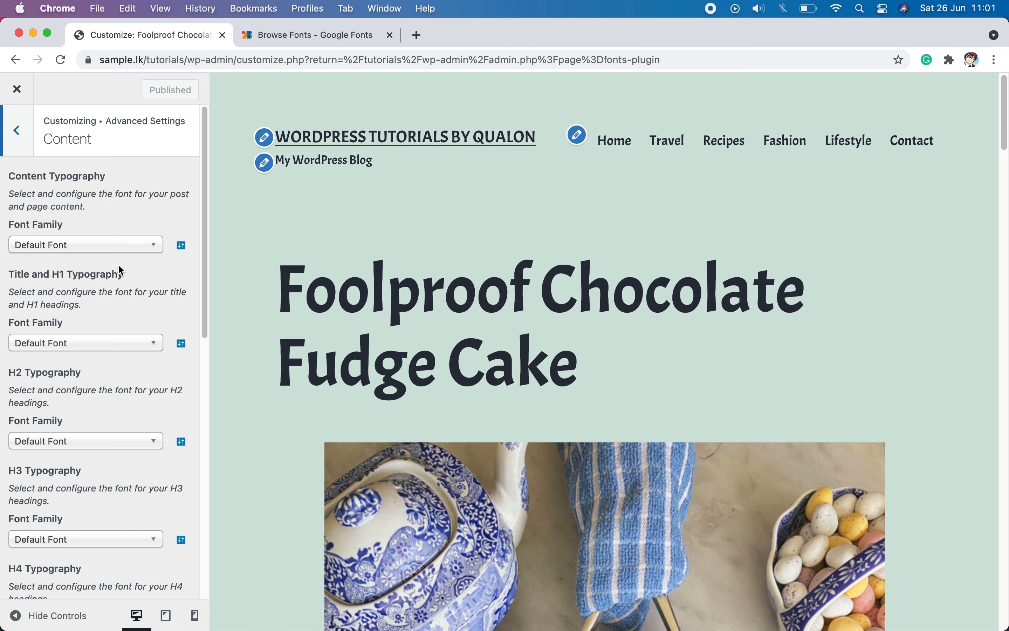
pyautogui.scroll(-1, 187, 361)
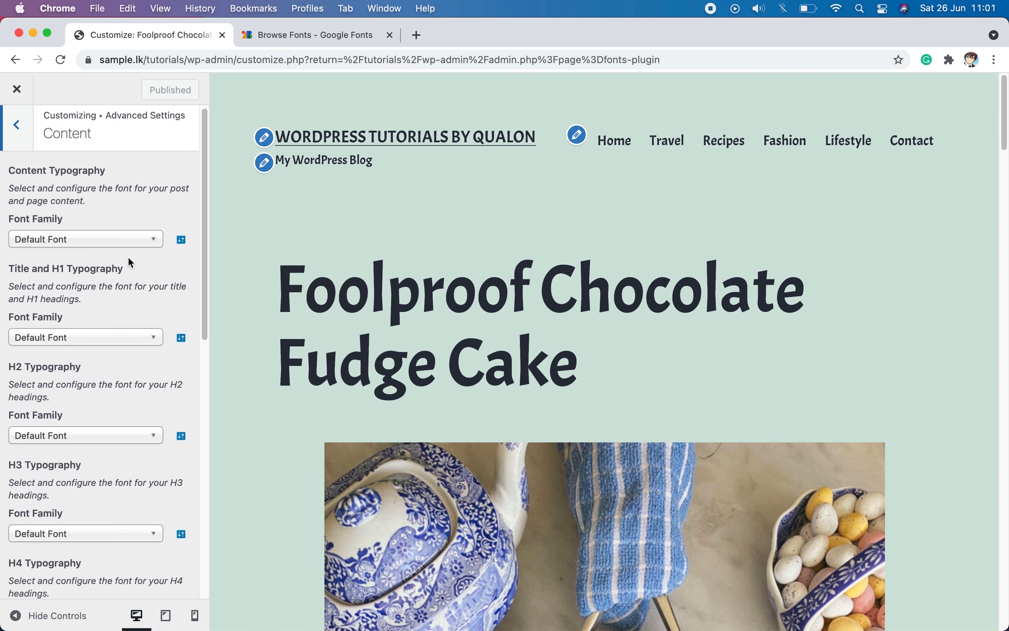
pyautogui.scroll(-3, 114, 304)
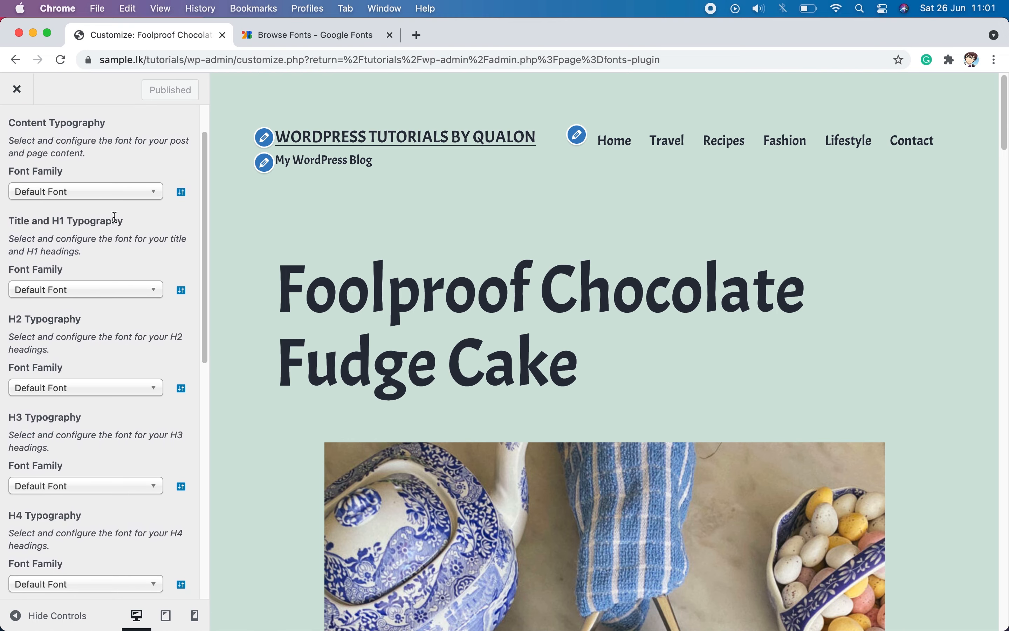
pyautogui.scroll(-10, 193, 398)
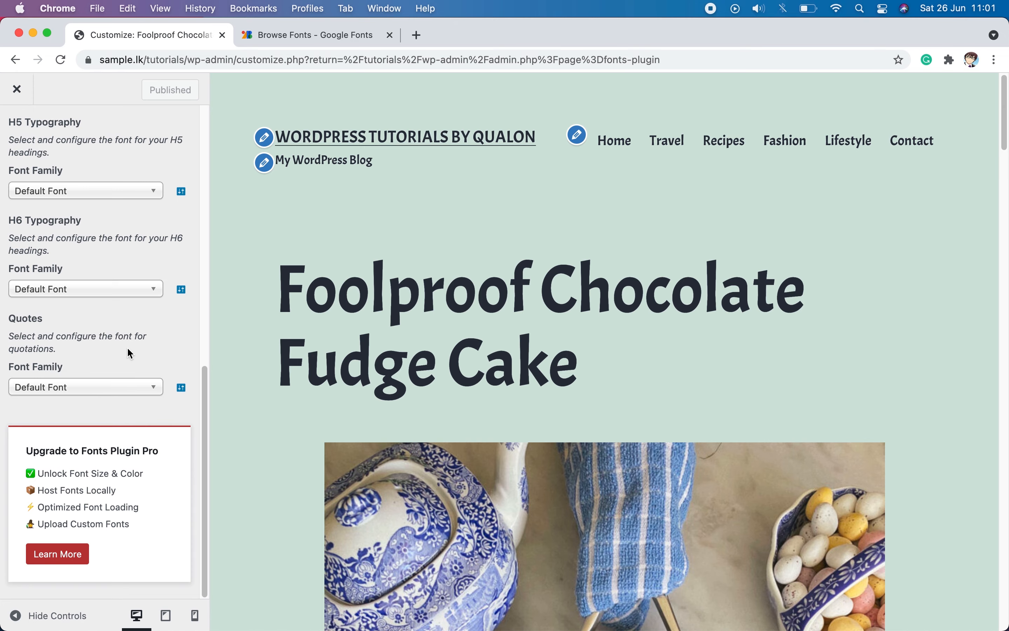
pyautogui.scroll(5, 171, 290)
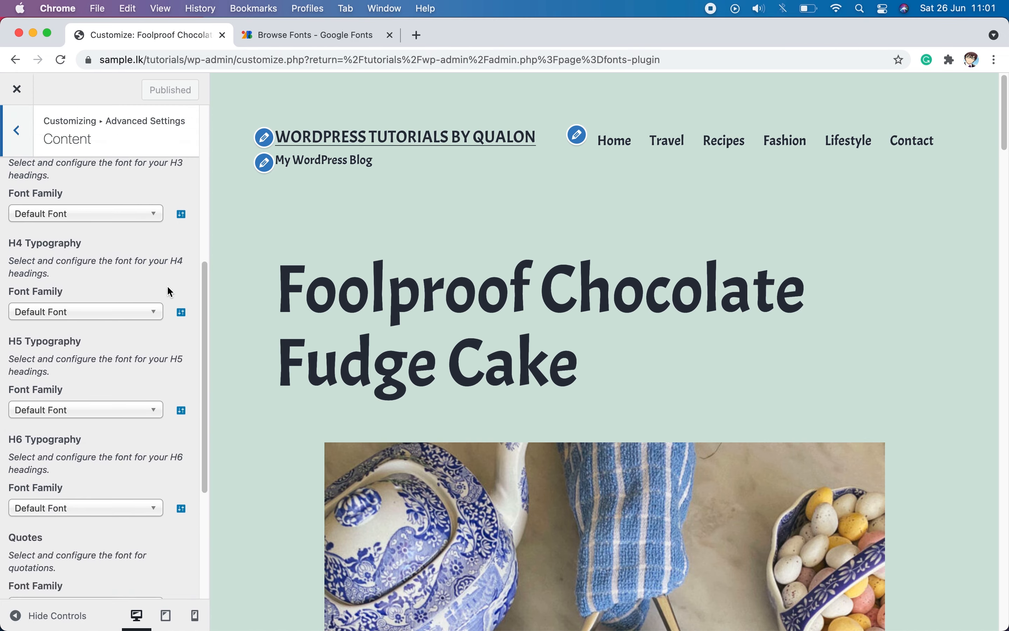
pyautogui.scroll(5, 83, 421)
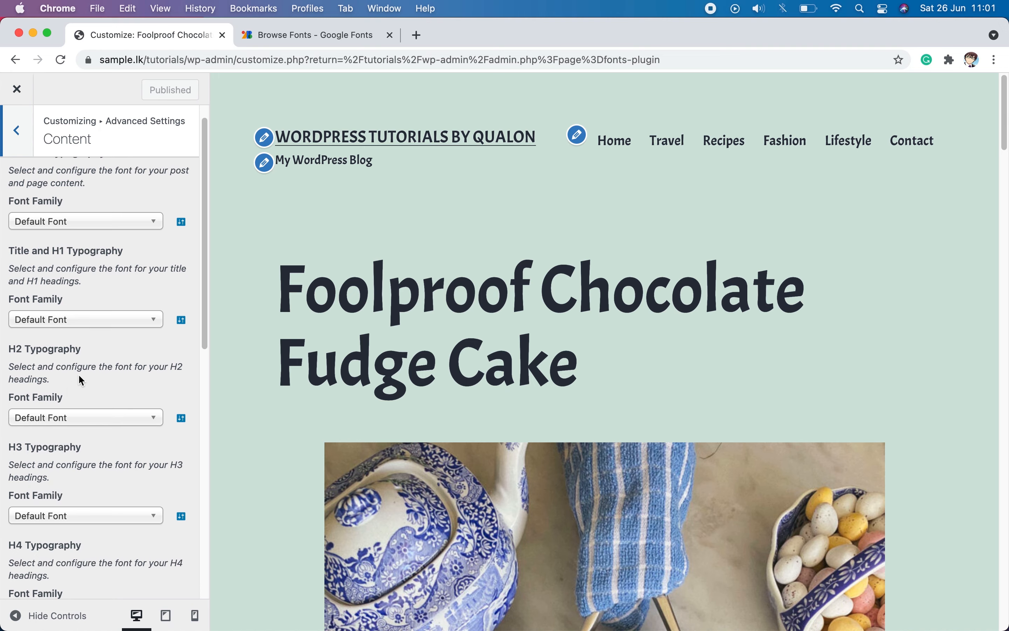
pyautogui.scroll(1, 79, 376)
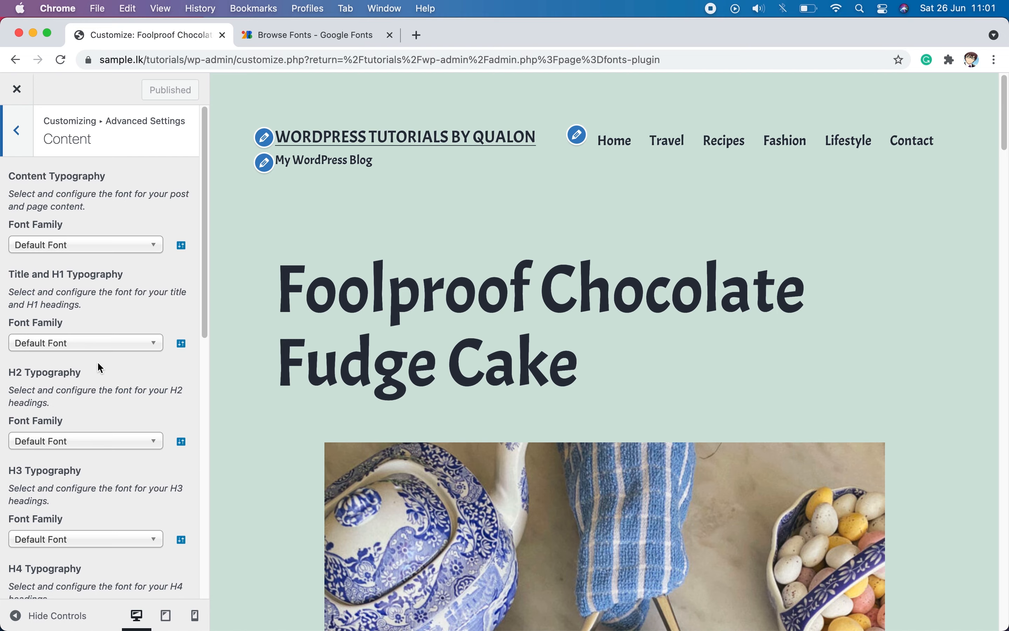
pyautogui.scroll(-3, 418, 333)
pyautogui.scroll(3, 432, 334)
pyautogui.scroll(-15, 866, 360)
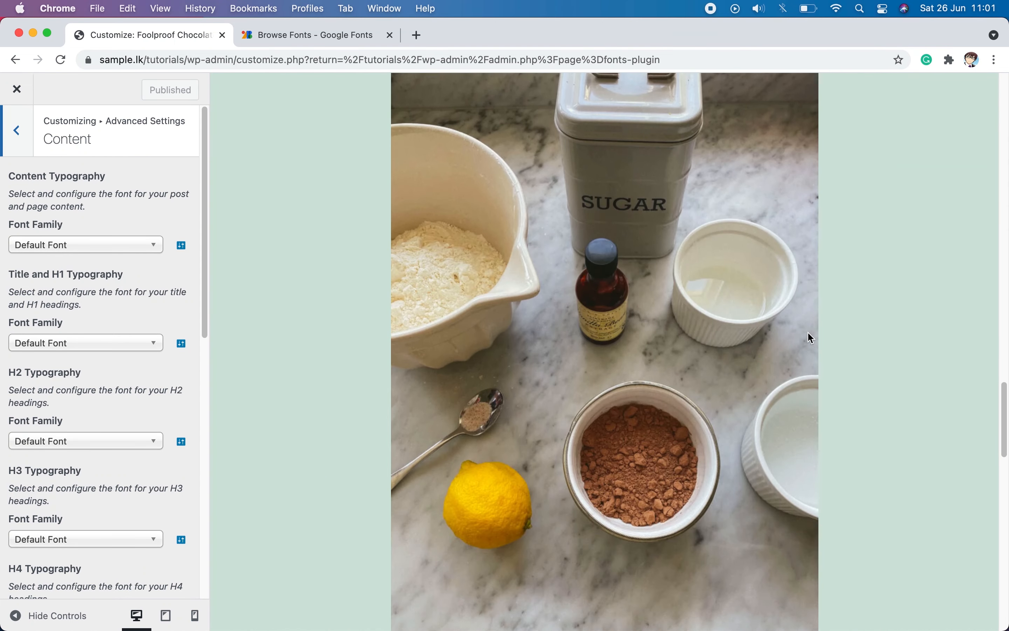
pyautogui.scroll(-10, 807, 333)
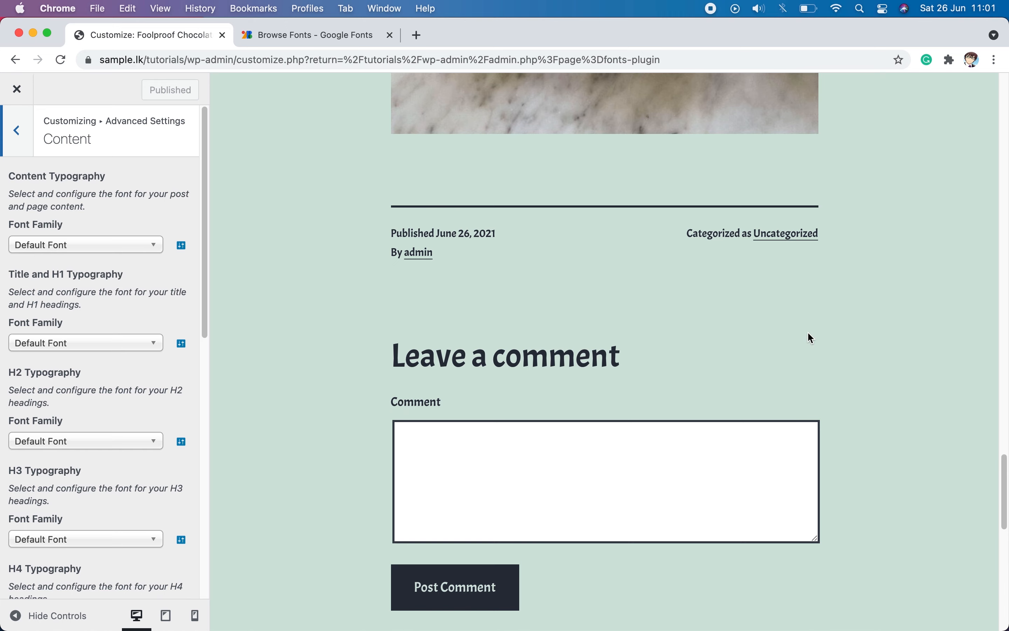
# Step: In the Footer section of Advanced Settings, set the Headings Typography font family to Acme
pyautogui.scroll(-10, 811, 339)
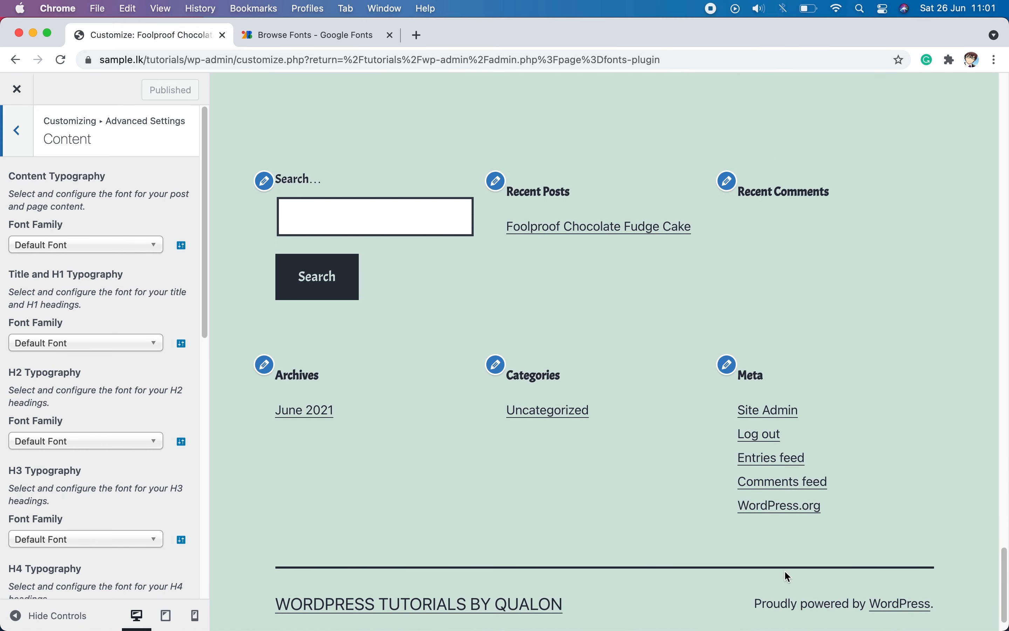
pyautogui.click(17, 130)
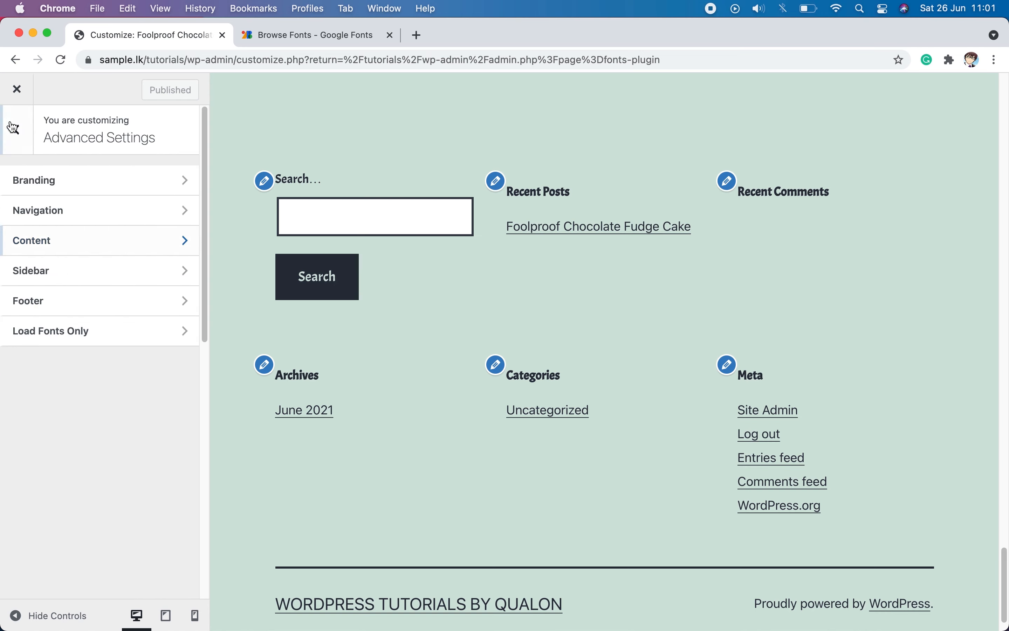
pyautogui.click(69, 307)
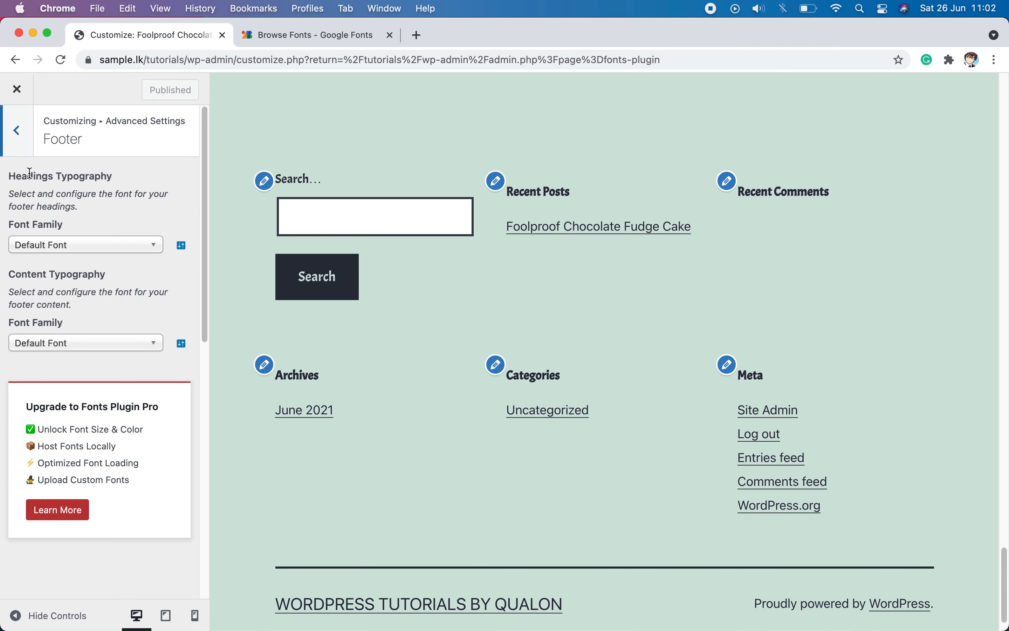
pyautogui.click(15, 136)
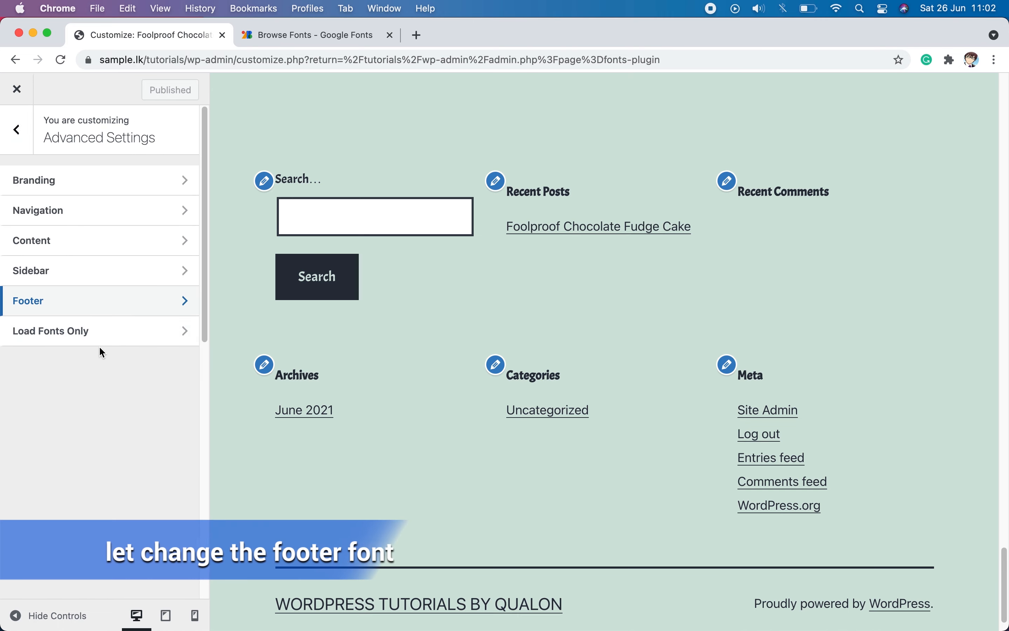
pyautogui.click(82, 311)
pyautogui.scroll(-2, 589, 424)
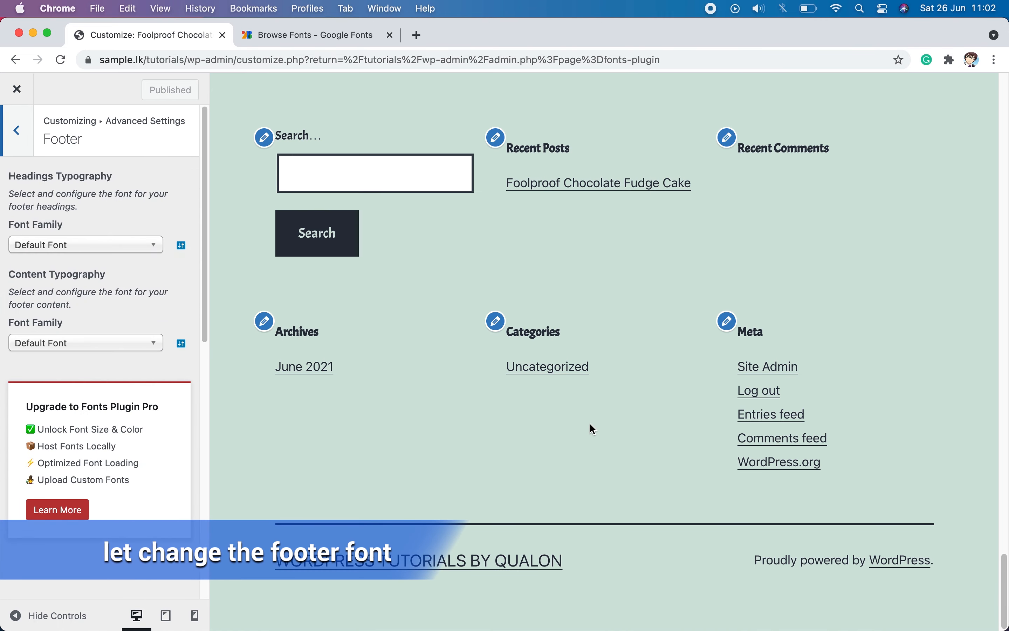
pyautogui.click(41, 246)
pyautogui.write('ac')
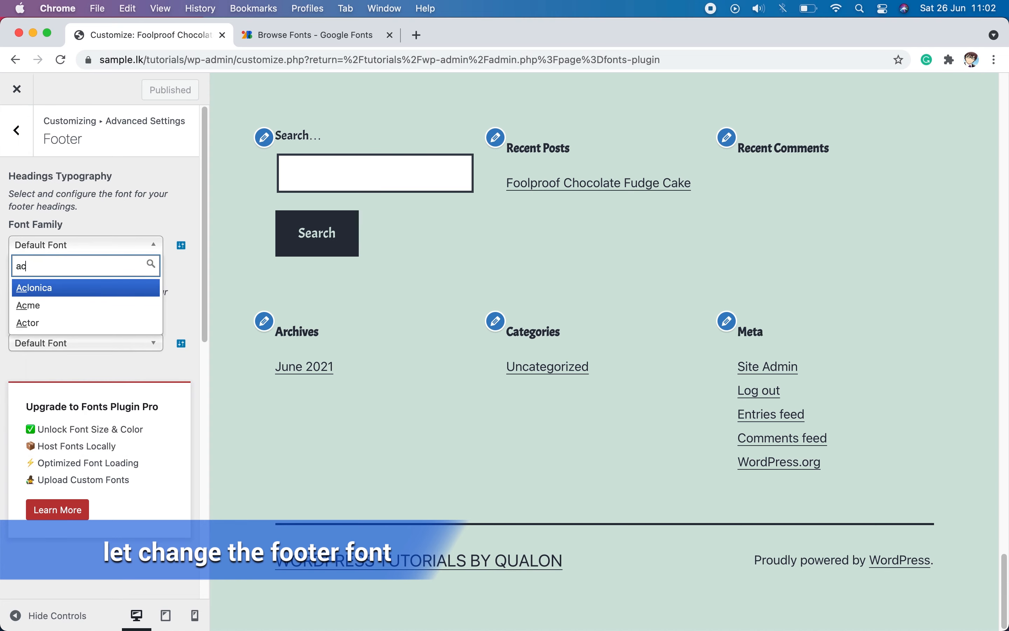
pyautogui.write('me')
pyautogui.click(41, 288)
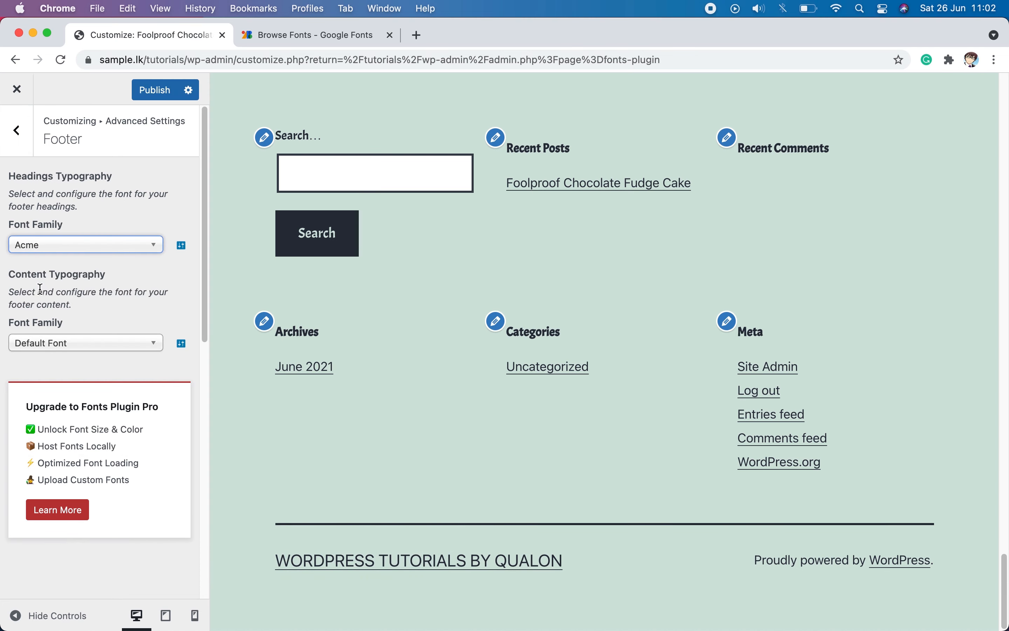
# Step: Set the footer's Content Typography font family to Acme and publish the footer changes
pyautogui.click(104, 348)
pyautogui.write('acme')
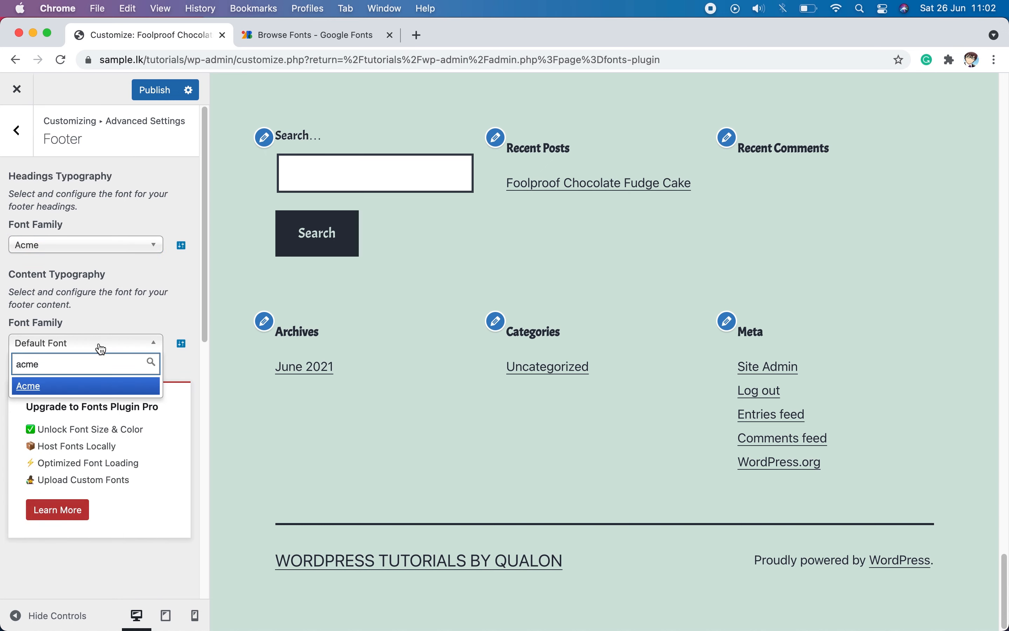
pyautogui.click(41, 385)
pyautogui.click(152, 91)
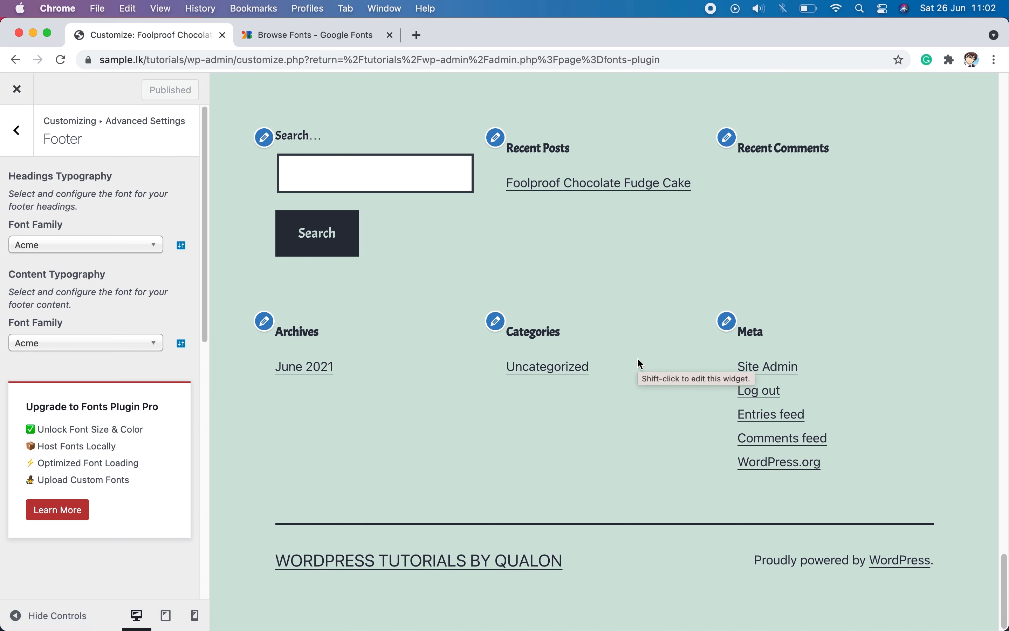
# Step: Turn Force Styles off and on again in the Debugging settings of Fonts Plugin, publish, and return to the plugin's main settings
pyautogui.click(25, 131)
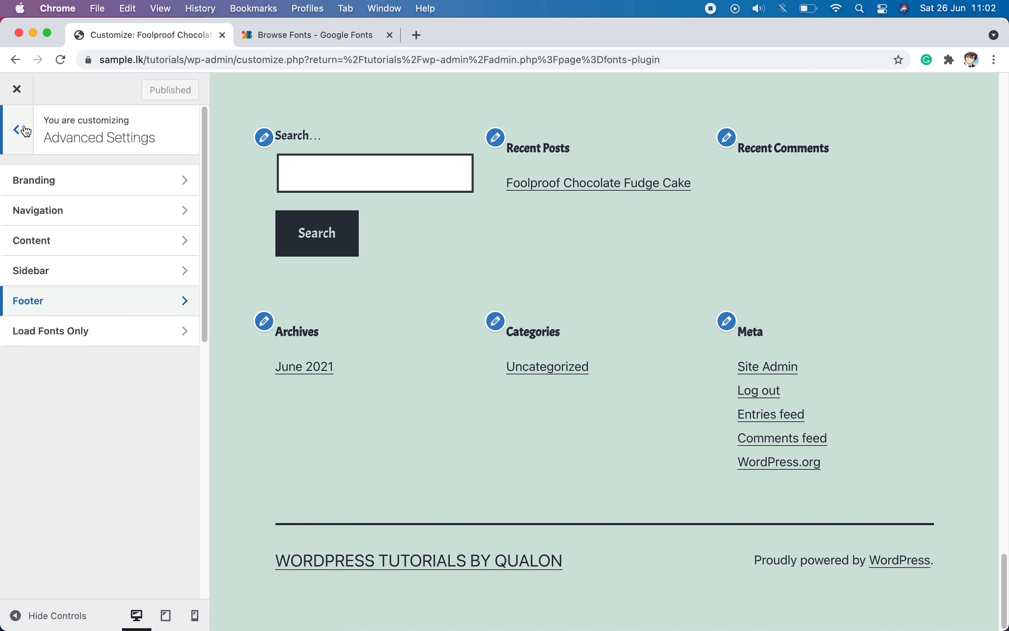
pyautogui.click(17, 137)
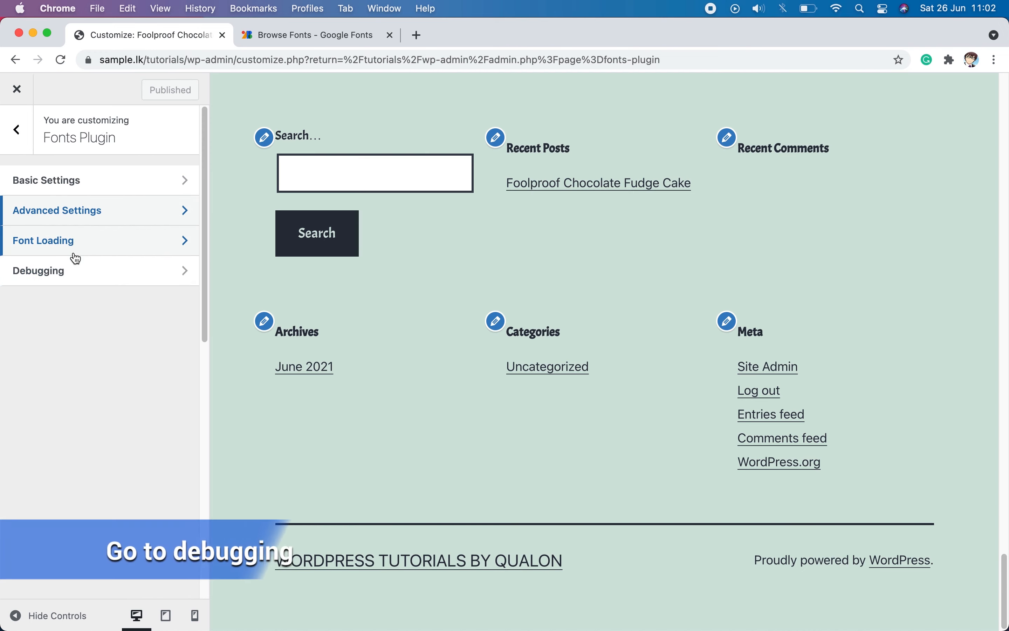
pyautogui.click(77, 281)
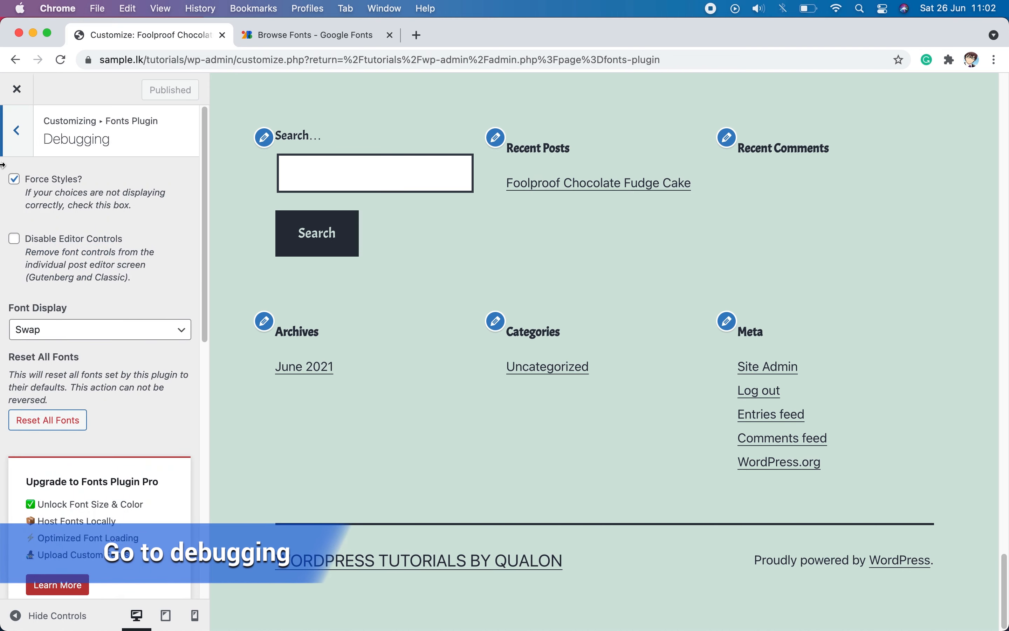
pyautogui.click(13, 179)
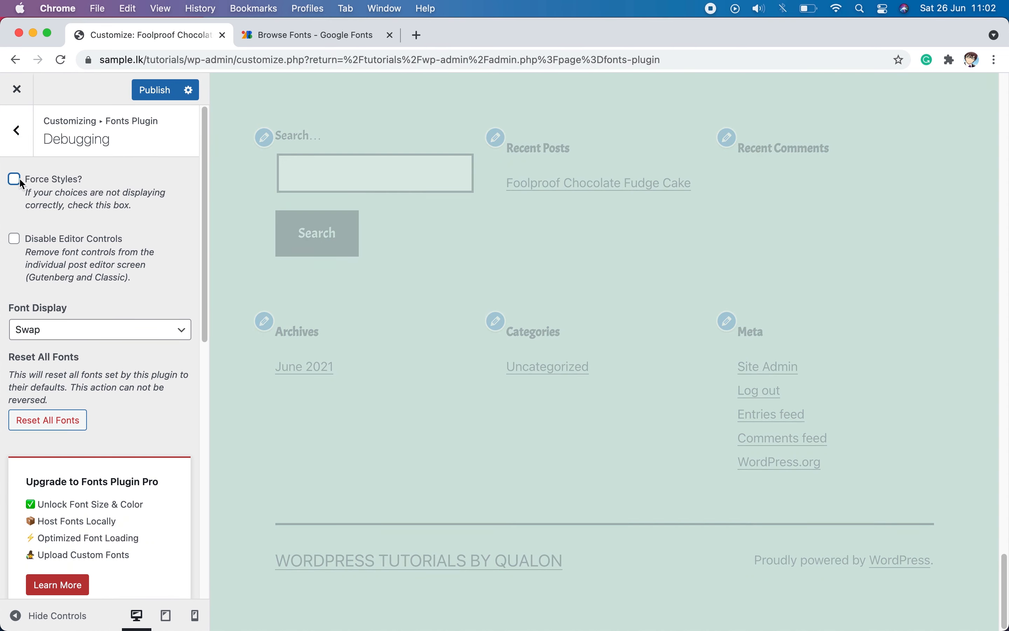
pyautogui.click(14, 179)
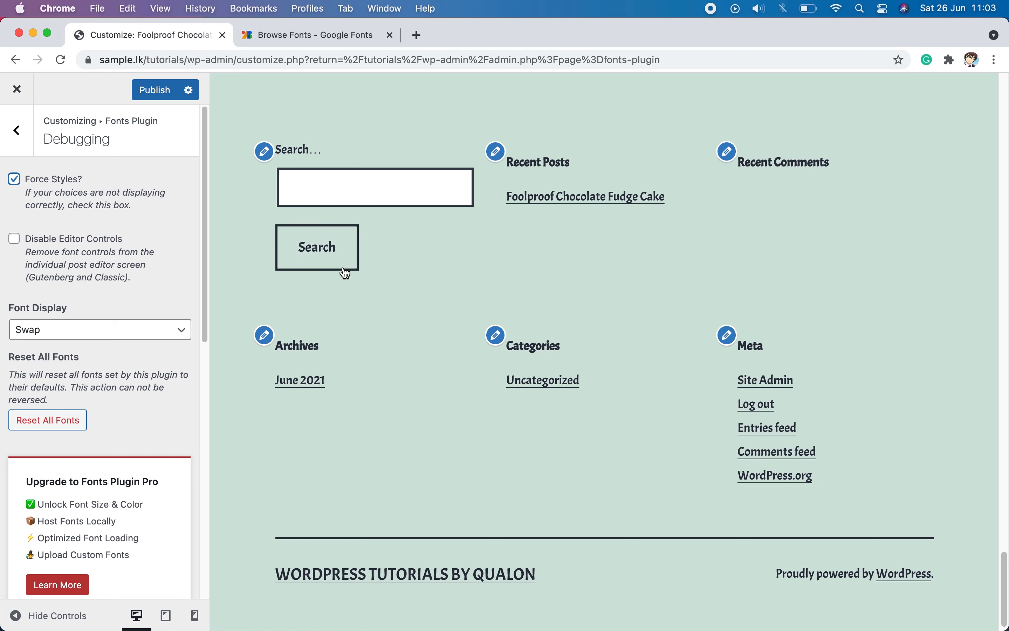
pyautogui.click(153, 94)
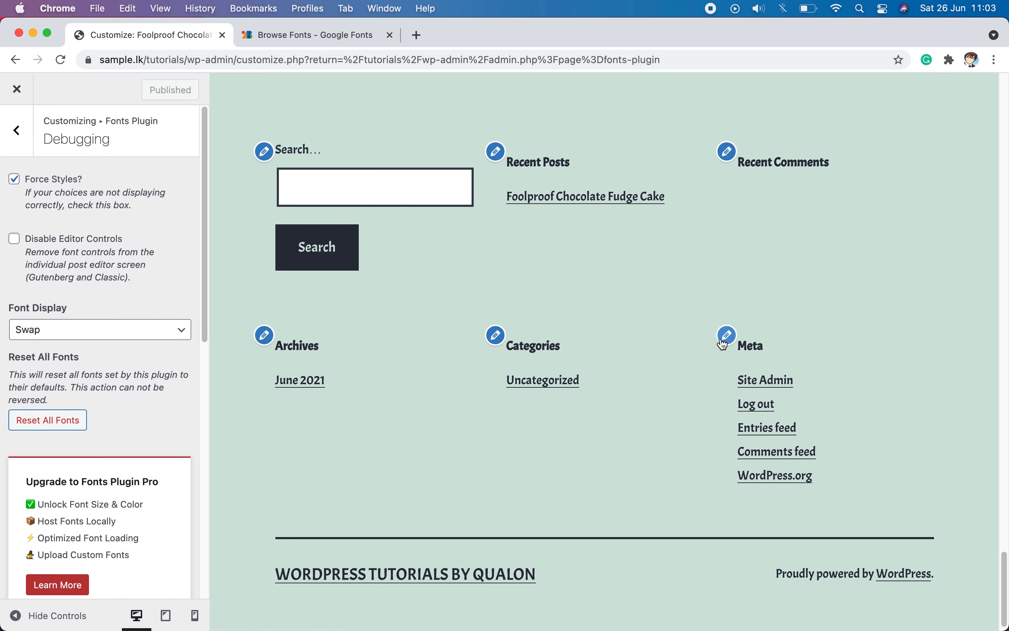
pyautogui.scroll(10, 637, 354)
pyautogui.scroll(15, 638, 354)
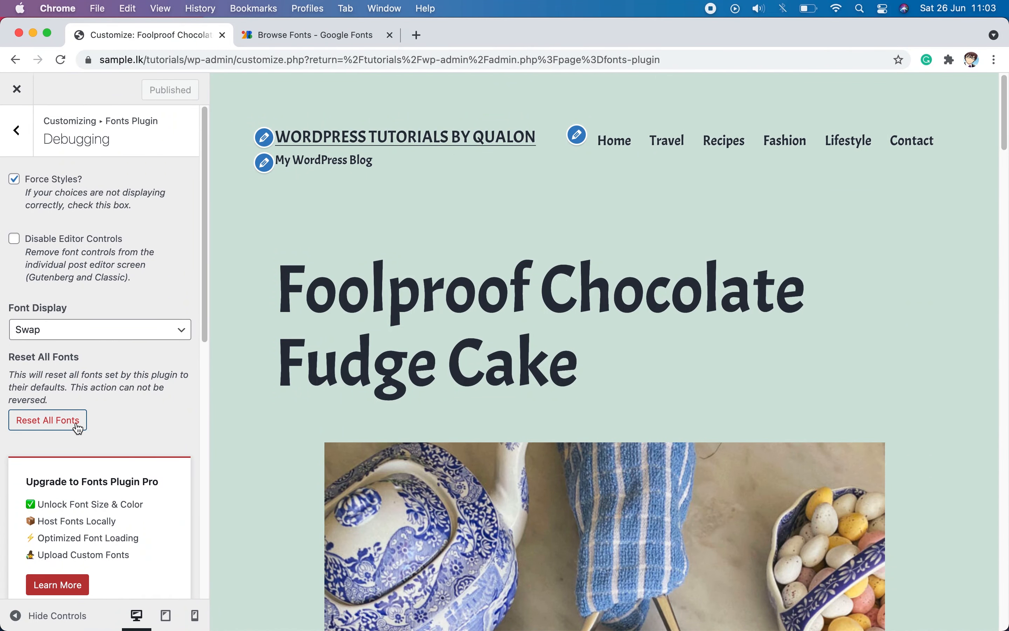
pyautogui.click(19, 131)
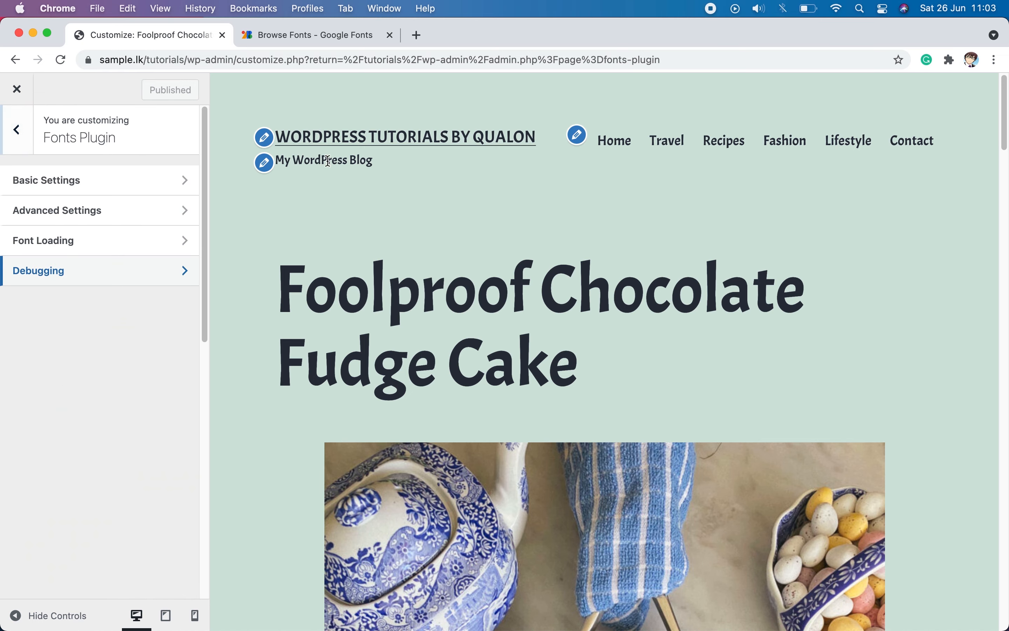